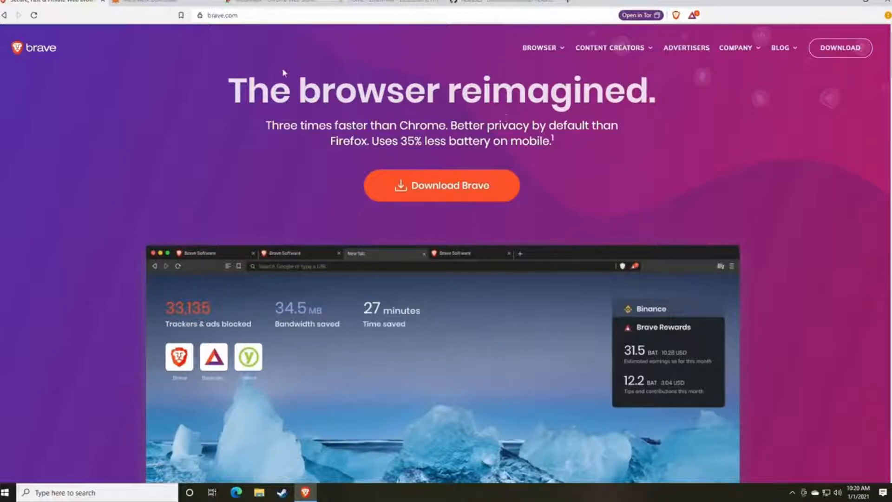
- Add the MetaMask extension to Brave from its Chrome Web Store listing
click(158, 2)
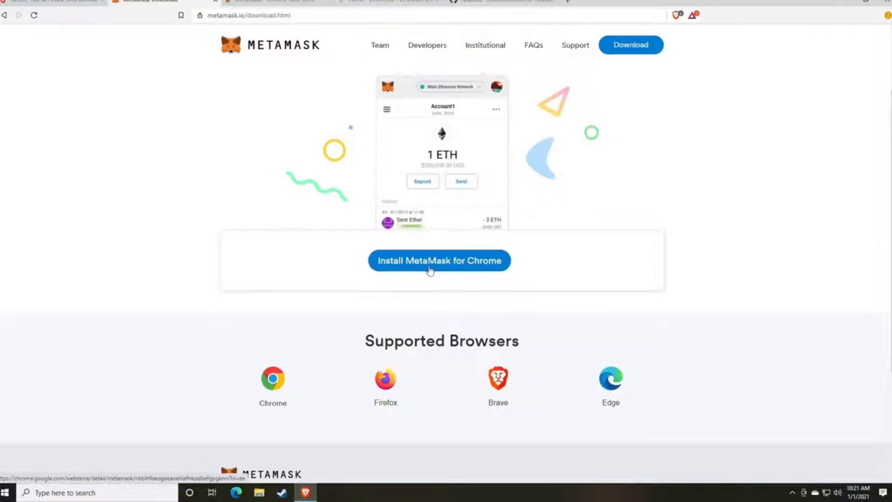
click(277, 7)
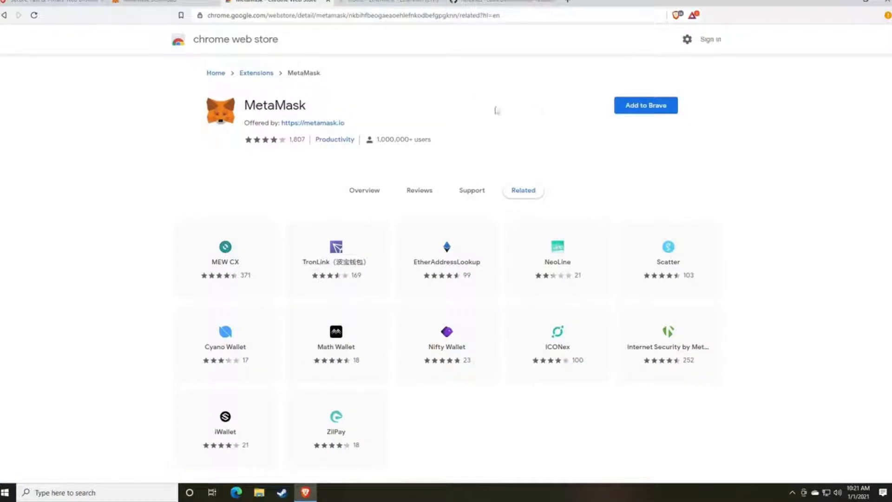
click(642, 112)
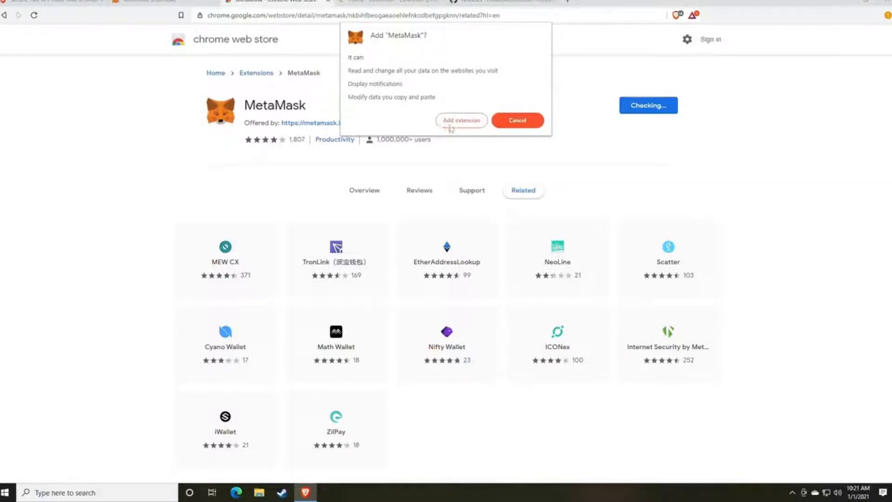
click(449, 123)
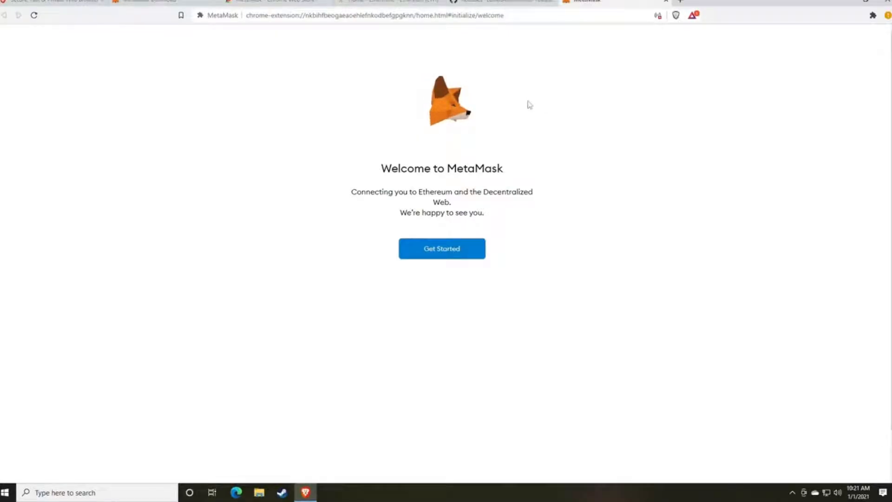
- Choose to create a new MetaMask wallet and agree to share anonymous usage data
click(442, 256)
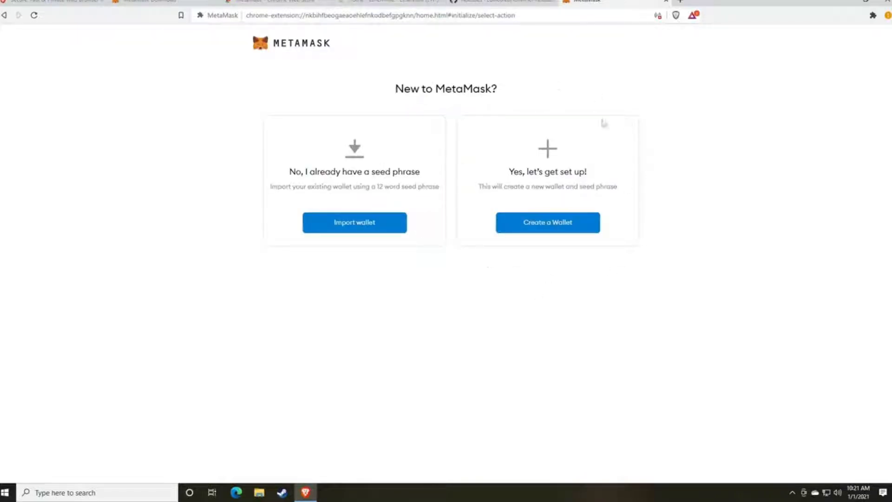
click(542, 228)
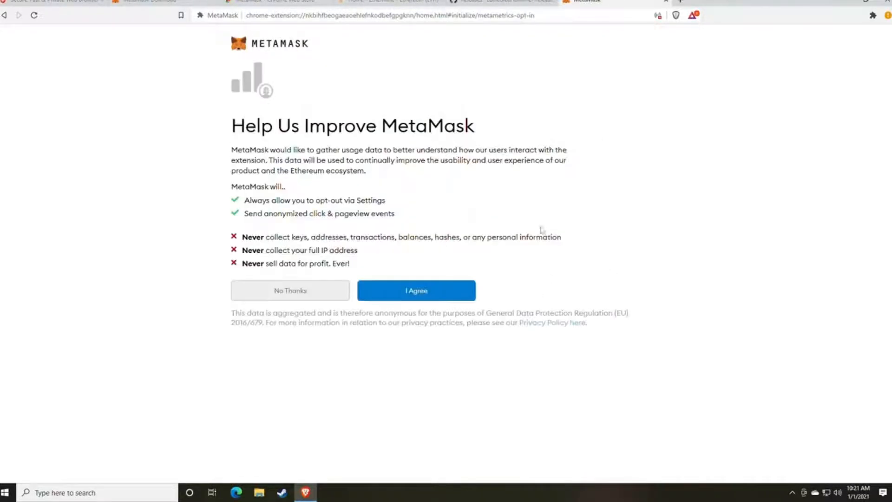
click(417, 295)
- Enter and confirm the wallet password, accept the Terms of Use, and open a new tab
text(**********)
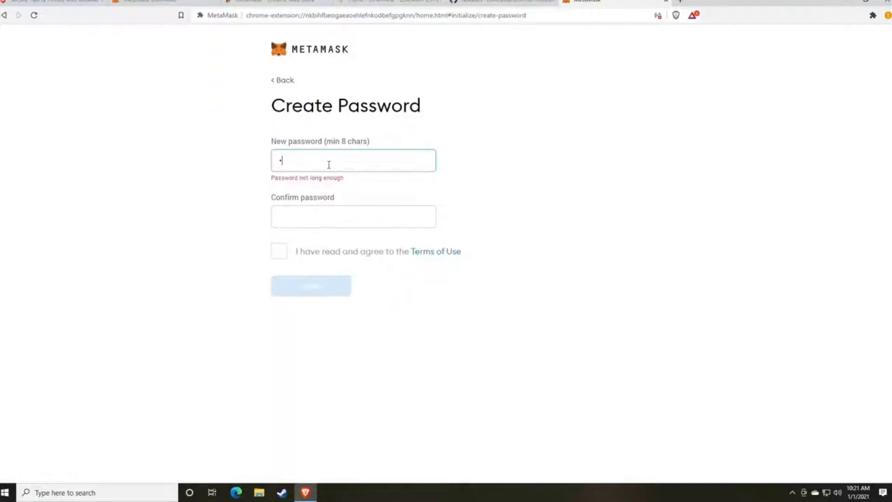
key(Tab)
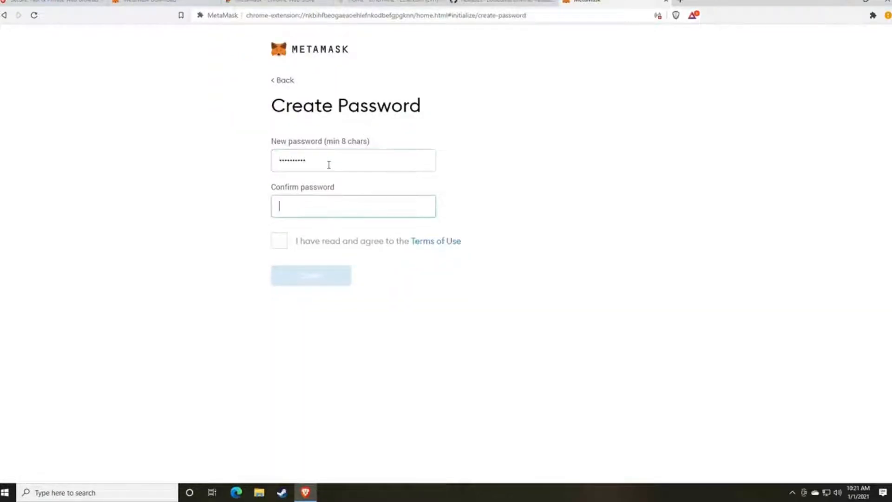
text(*********)
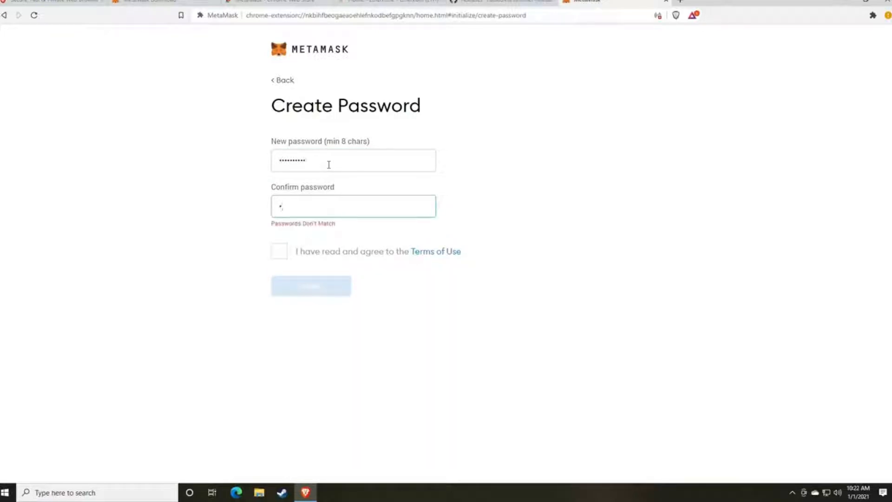
text(*)
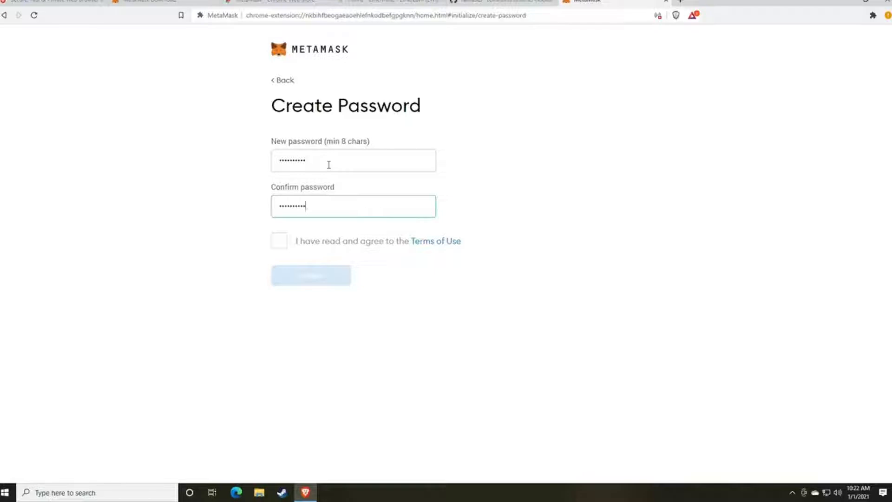
click(279, 241)
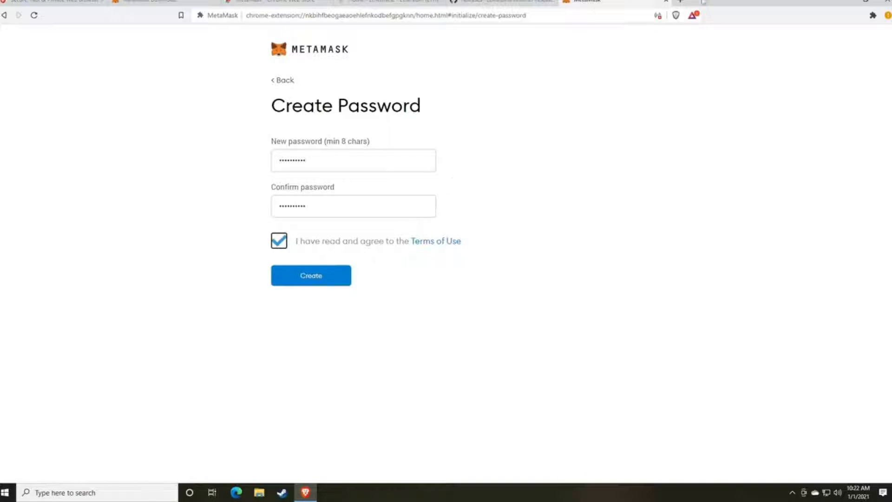
click(680, 2)
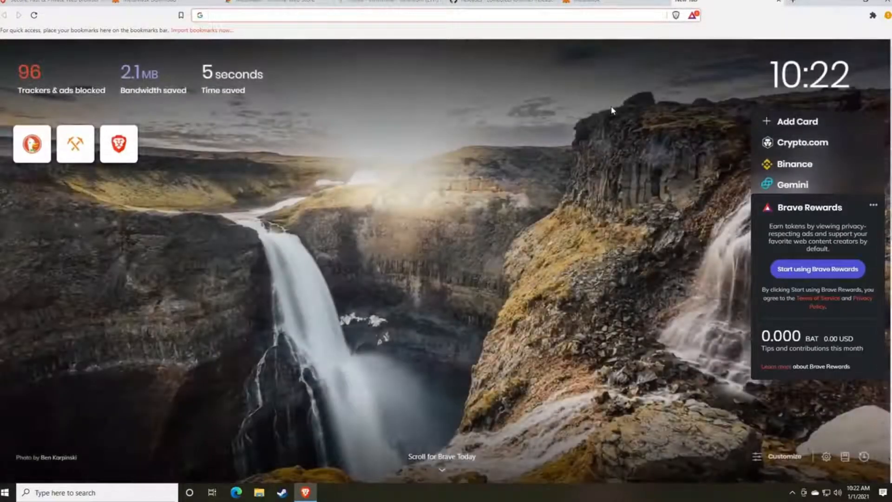
- Load random.org and go to its Password Generator
text(random.o)
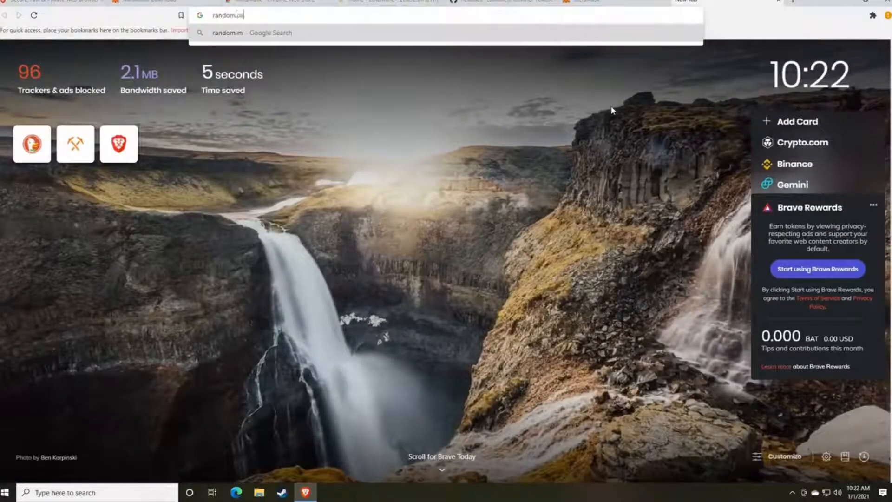
text(rg)
key(Return)
scroll(371, 251, down, 10)
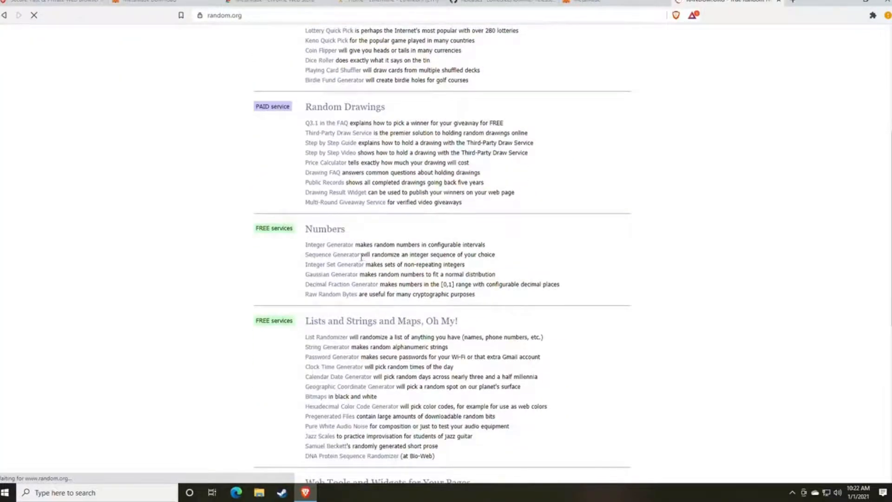
scroll(362, 257, down, 2)
click(340, 262)
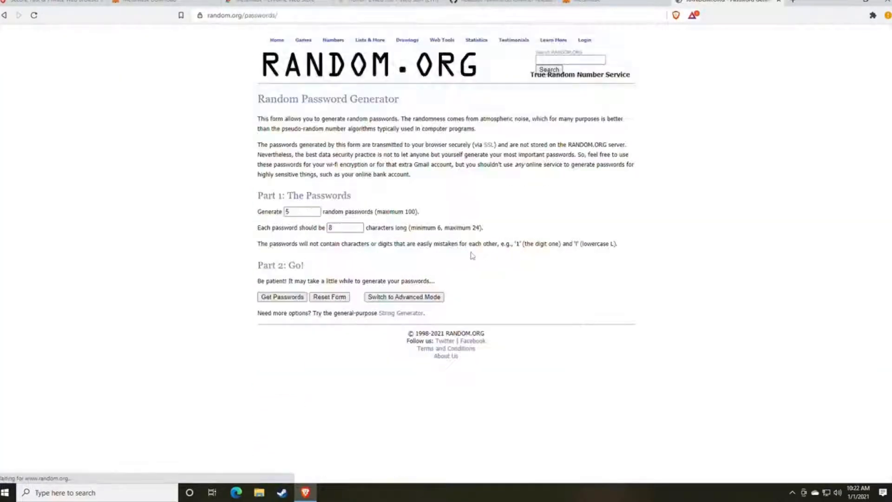
- Generate 8-character passwords, select the first one, and create the MetaMask wallet
double_click(344, 227)
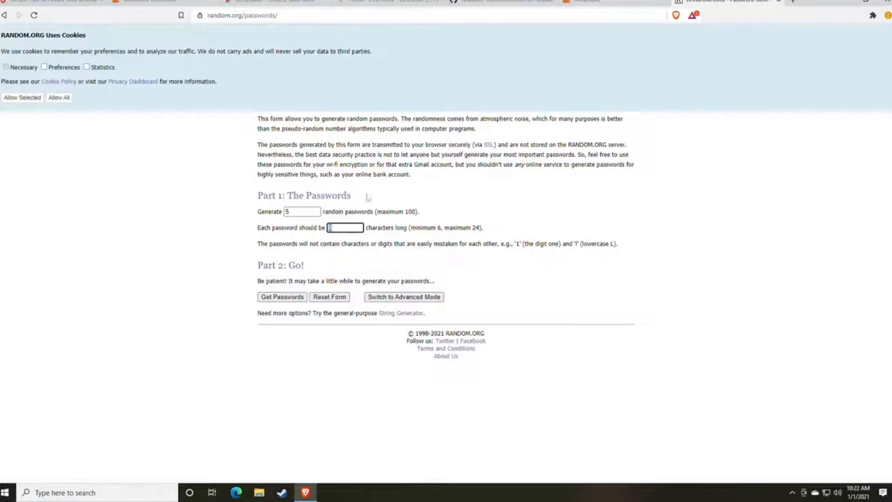
click(284, 298)
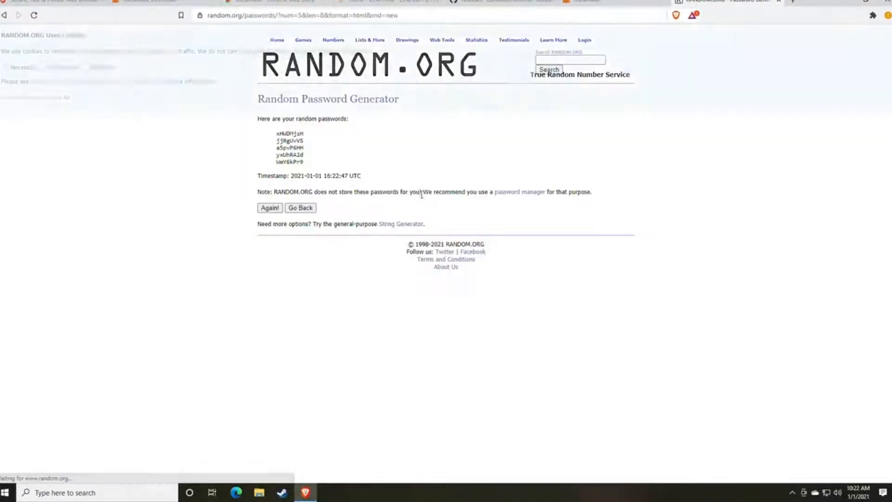
double_click(291, 134)
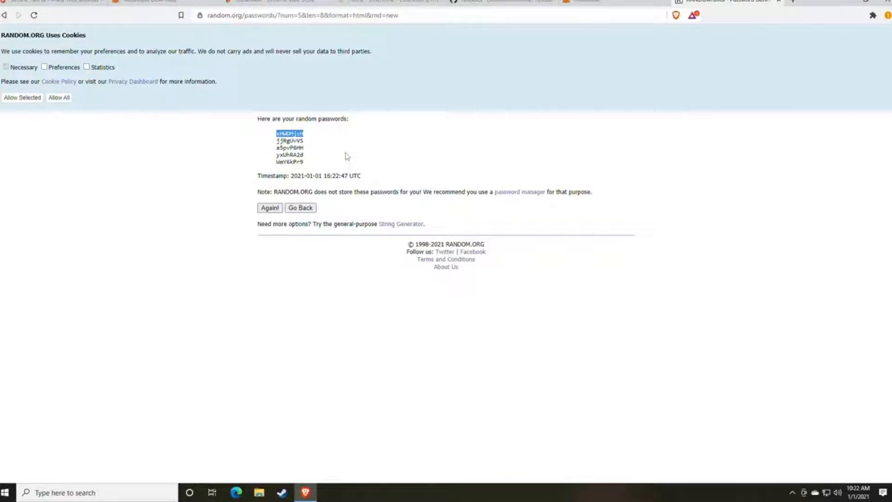
click(778, 2)
click(318, 280)
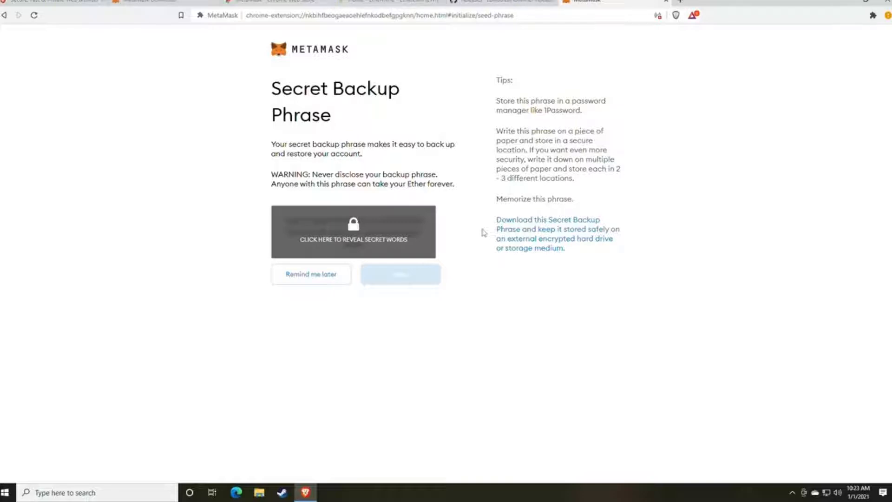
- Reveal and copy the twelve-word secret backup phrase, then start a Windows search
click(382, 240)
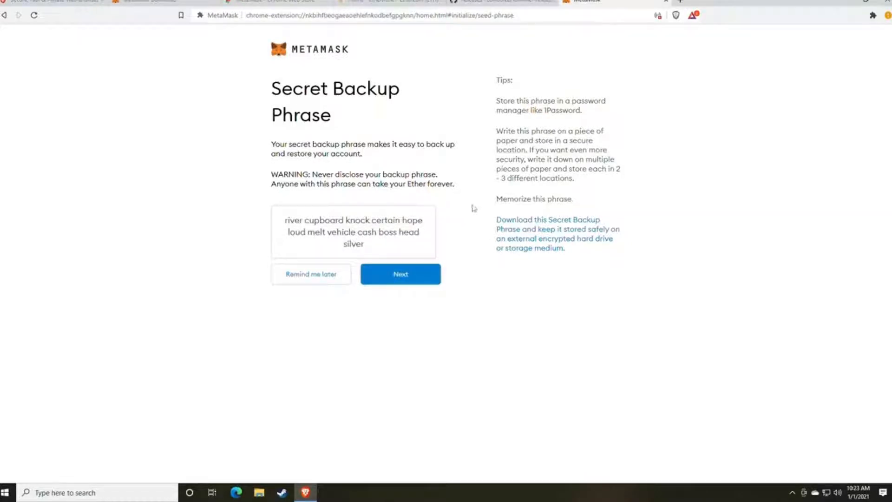
drag(366, 246, 284, 220)
key(ctrl+c)
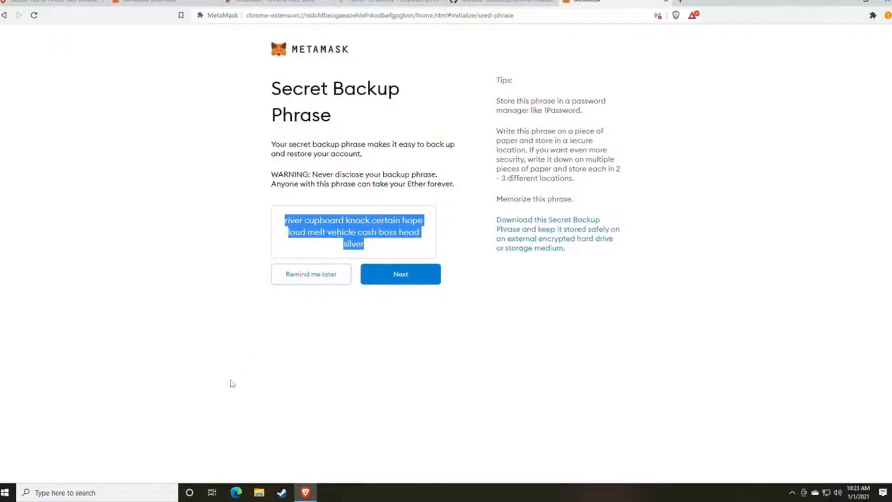
click(135, 492)
- Open Notepad, paste the backup phrase, and snap the window to the left half
text(not)
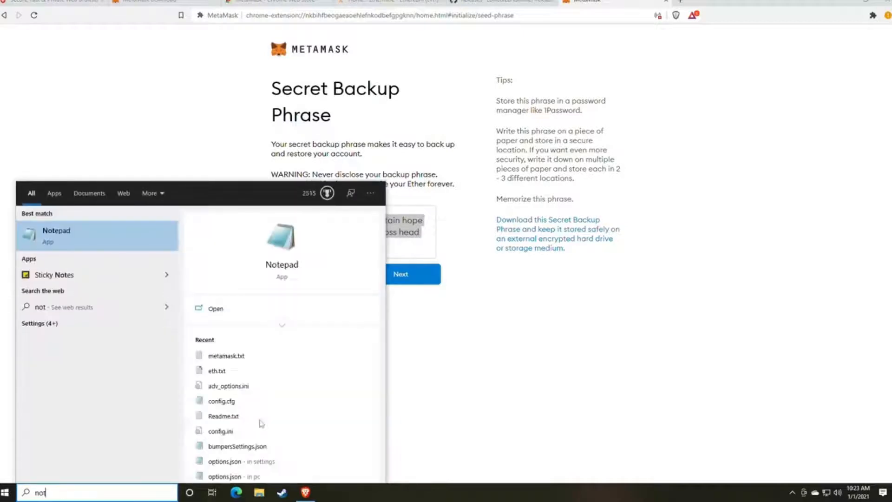
key(Return)
key(ctrl+v)
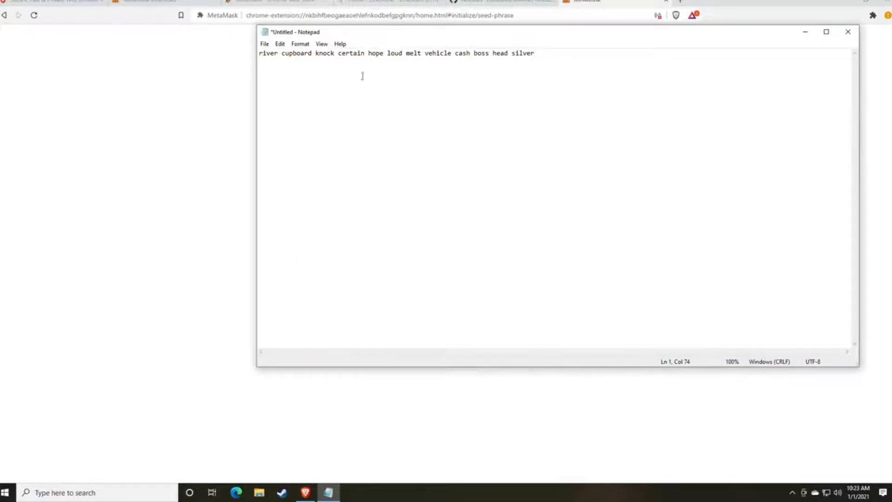
drag(379, 34, 154, 68)
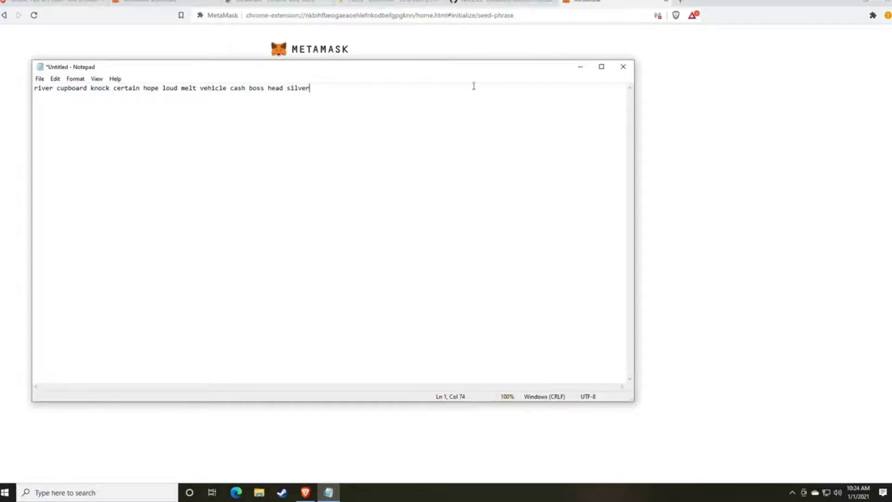
drag(442, 73, 0, 70)
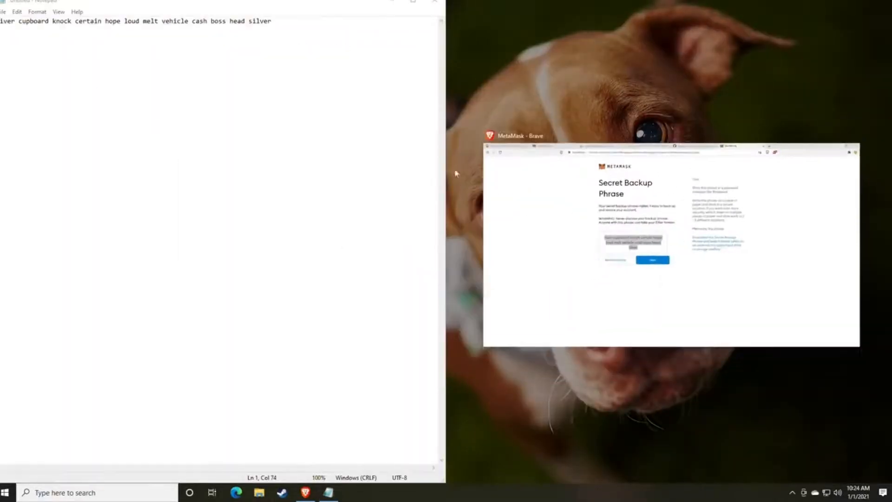
- Place MetaMask beside Notepad and continue to the backup phrase confirmation page
click(790, 288)
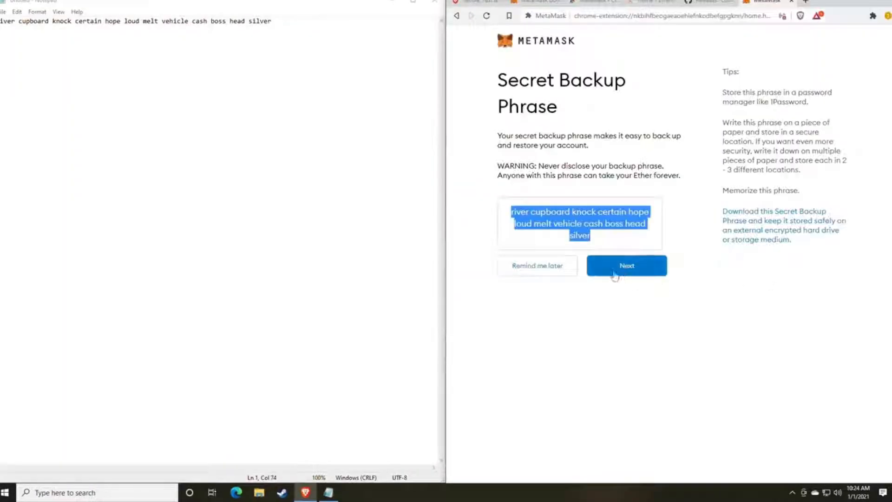
click(601, 302)
drag(511, 213, 633, 223)
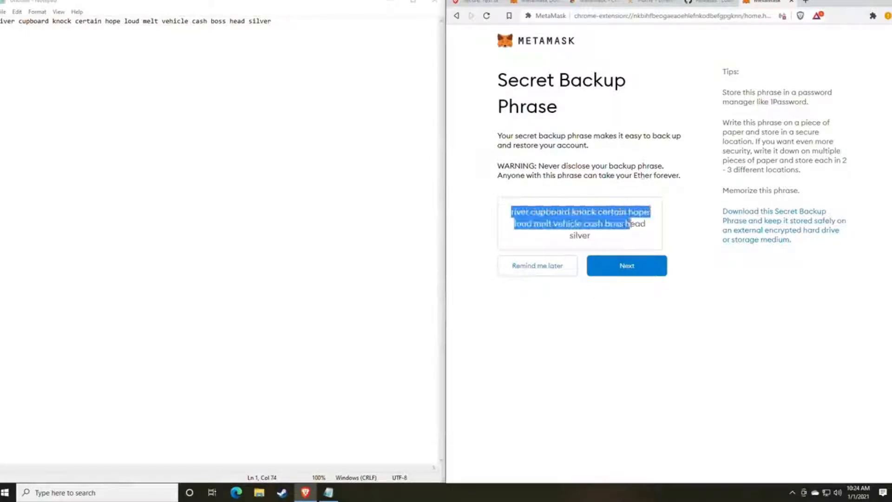
click(633, 232)
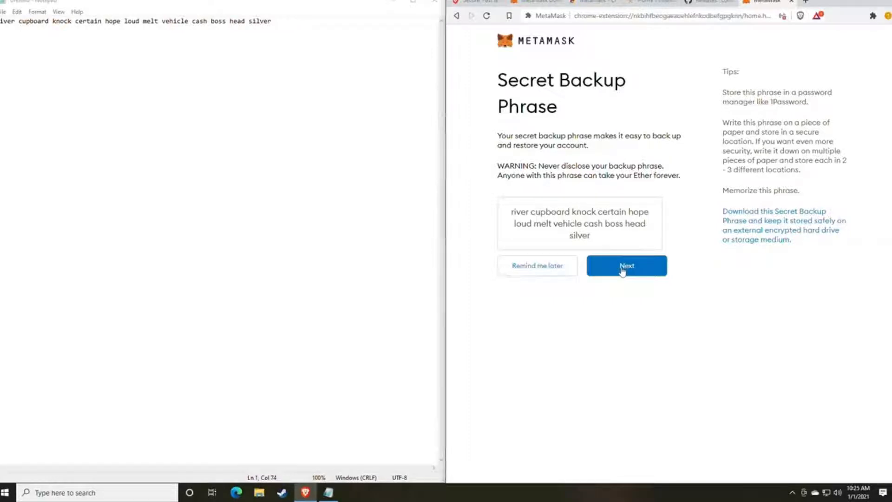
click(622, 269)
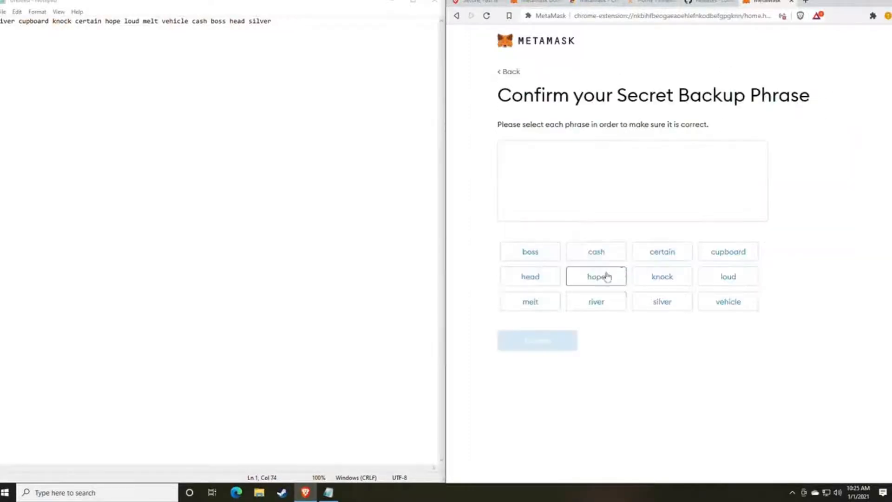
drag(493, 103, 771, 95)
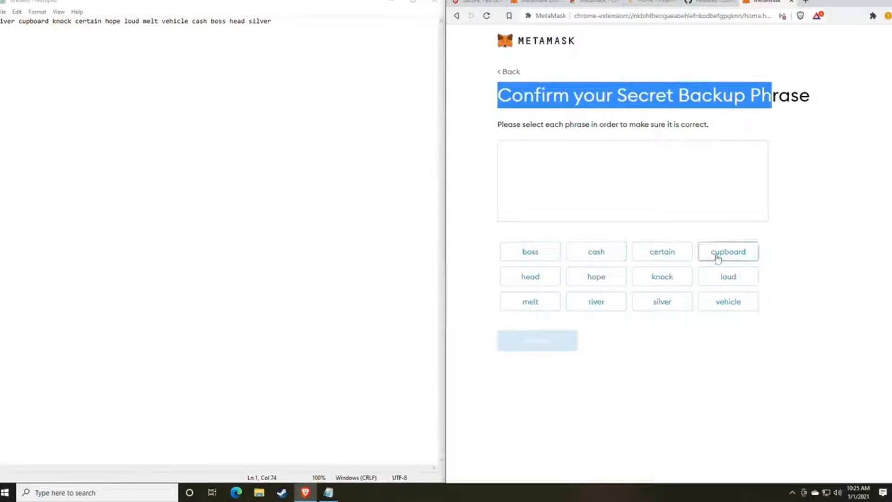
click(693, 364)
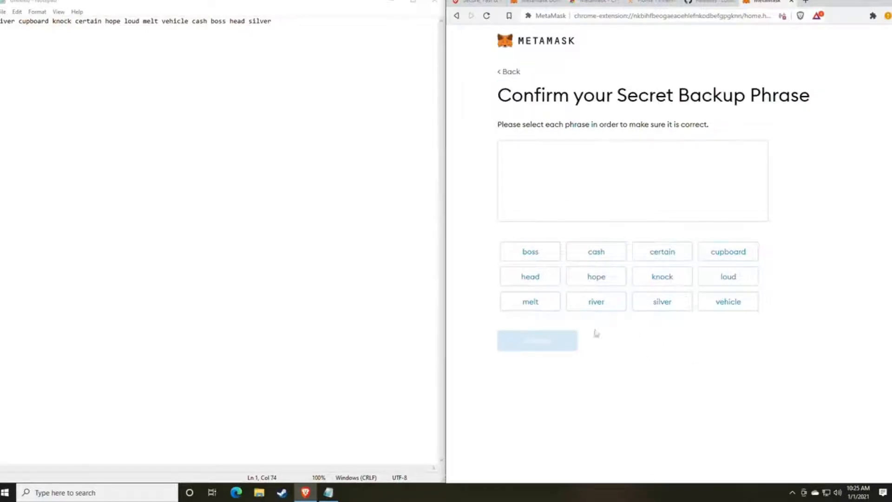
- Select all twelve phrase words in their saved order and confirm the backup phrase
click(598, 305)
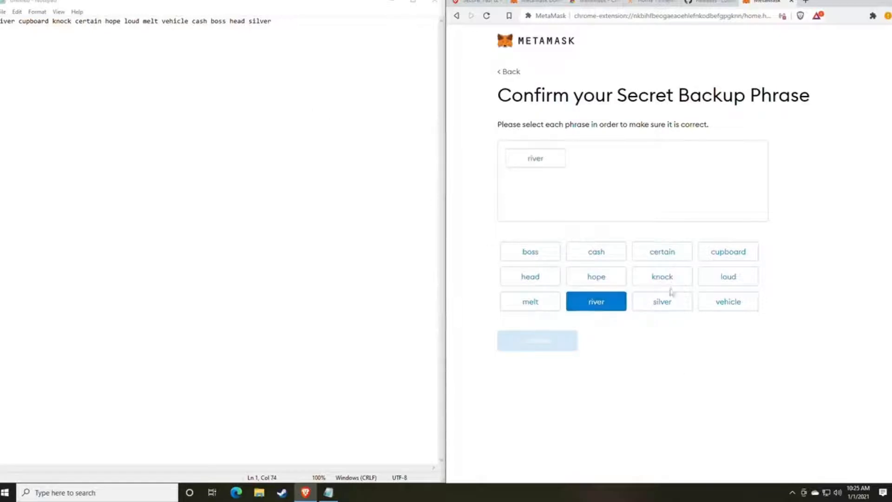
click(730, 255)
click(677, 283)
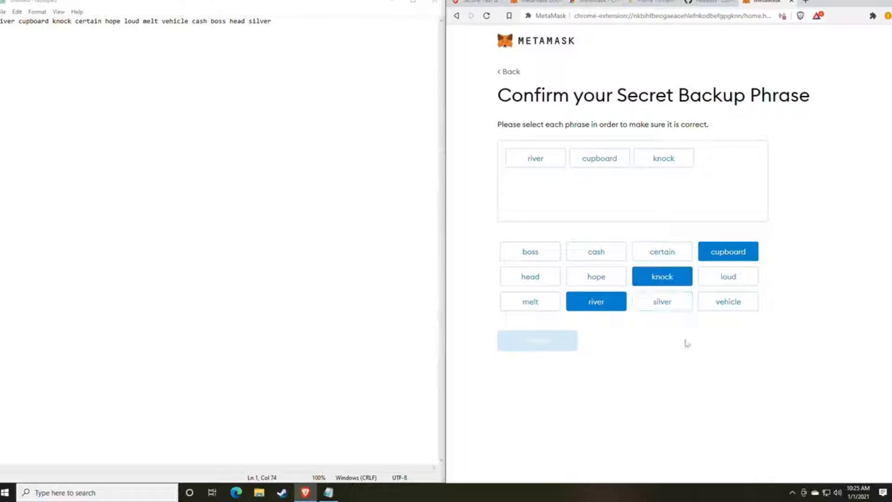
click(664, 254)
click(599, 279)
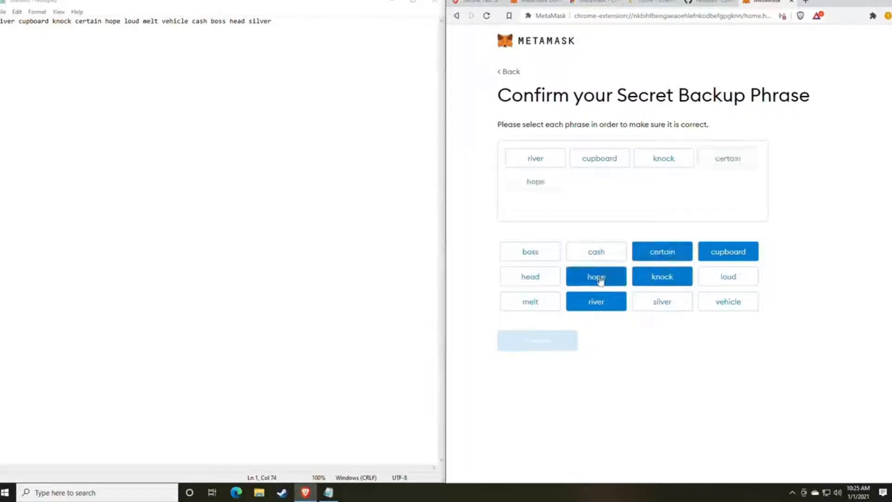
click(728, 276)
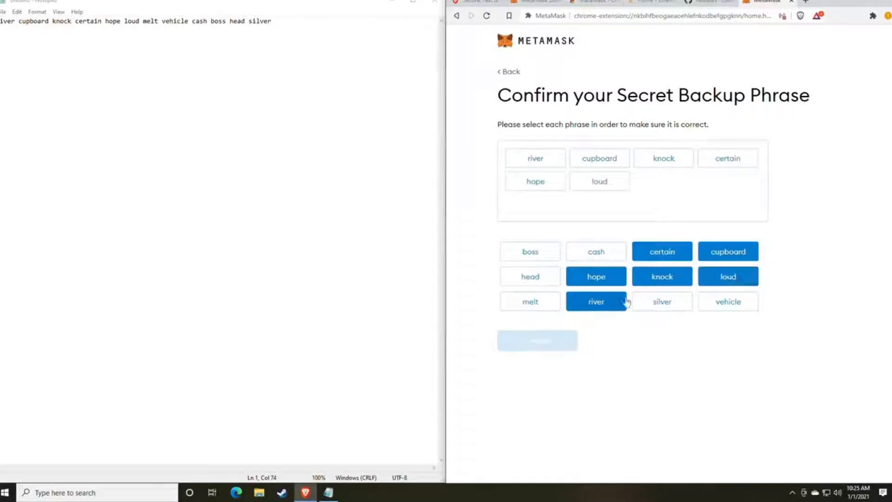
click(549, 301)
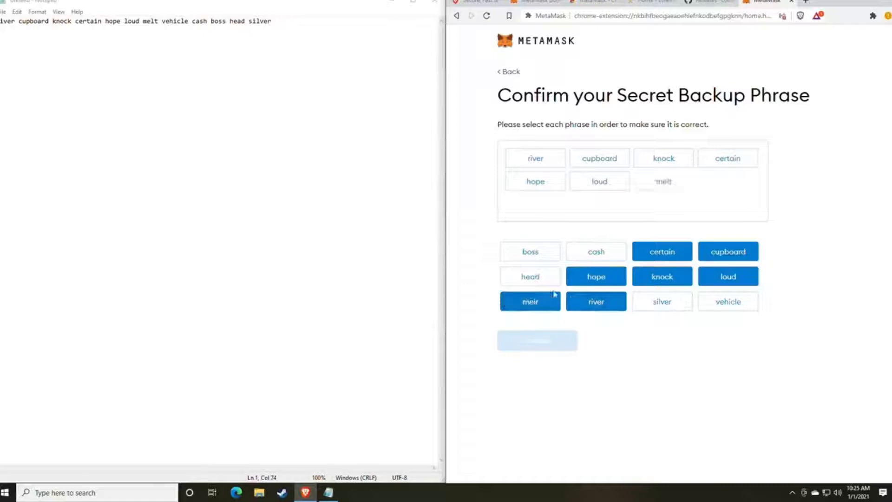
click(704, 307)
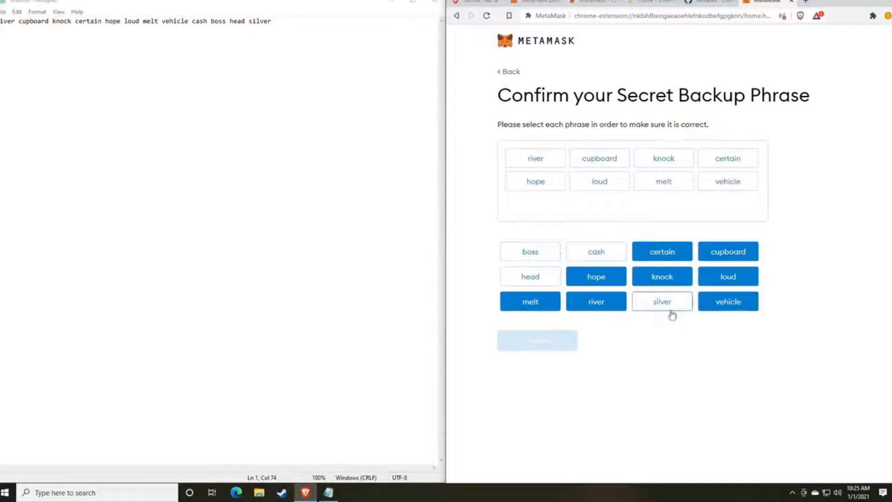
click(600, 257)
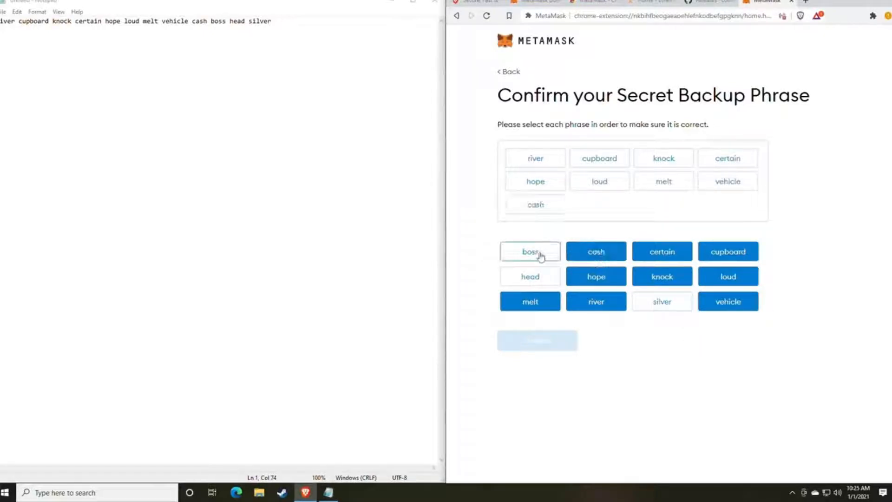
click(537, 254)
click(546, 280)
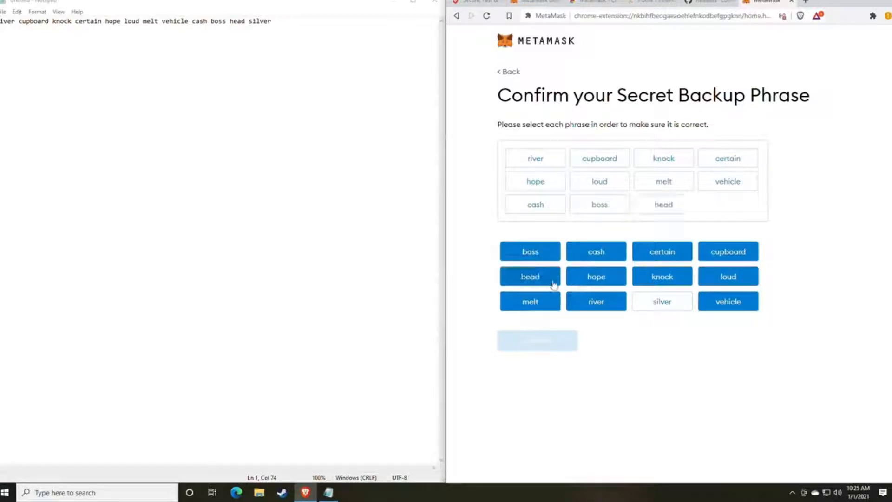
click(663, 309)
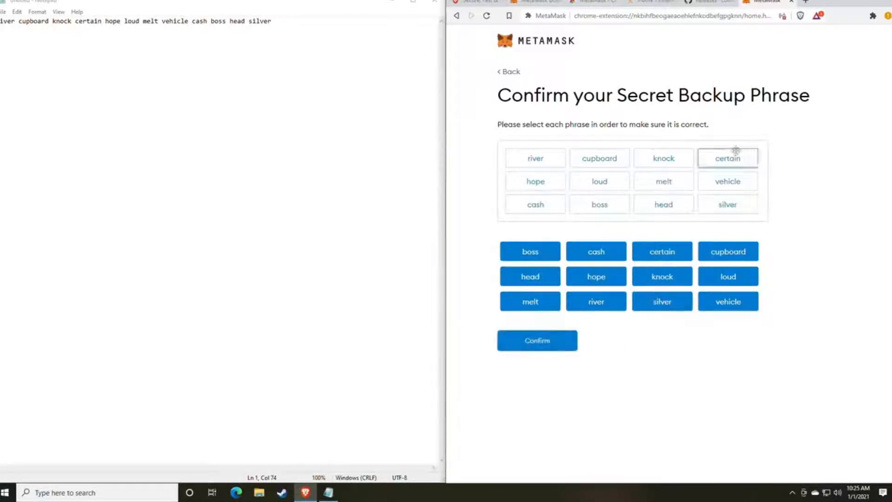
click(536, 342)
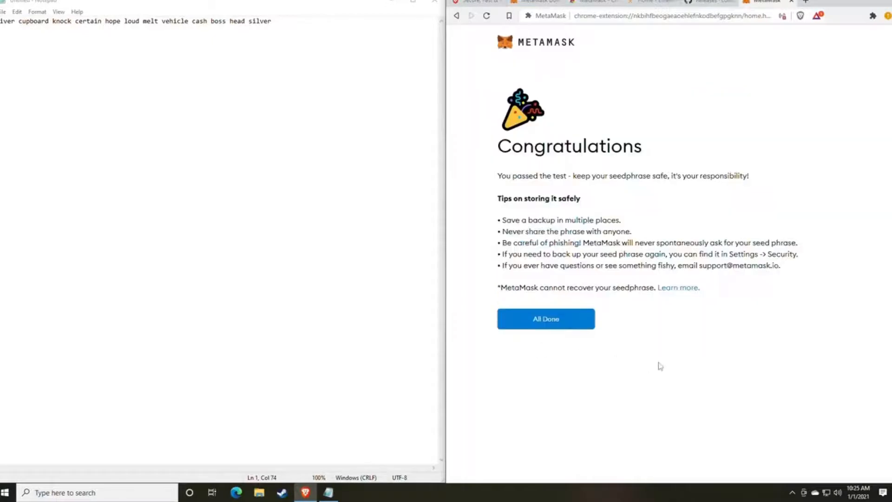
- Finish wallet setup, dismiss the token swapping popup, and copy the Account 1 address
click(556, 325)
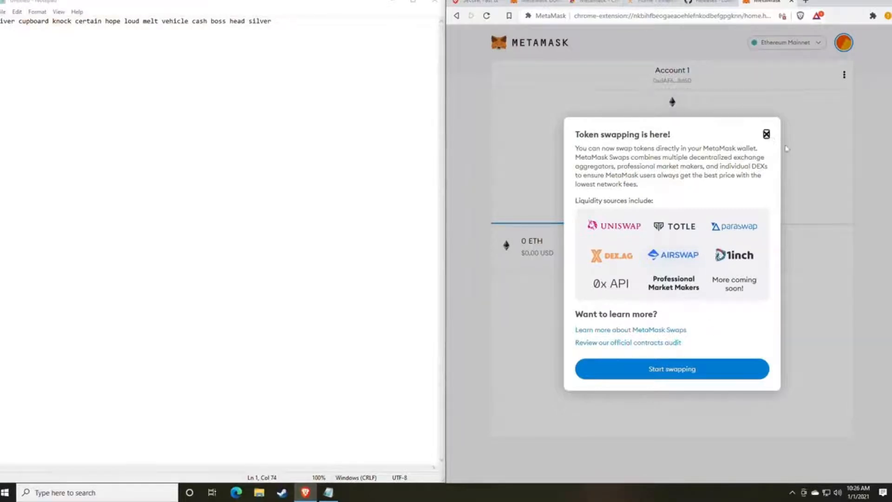
click(766, 135)
click(843, 44)
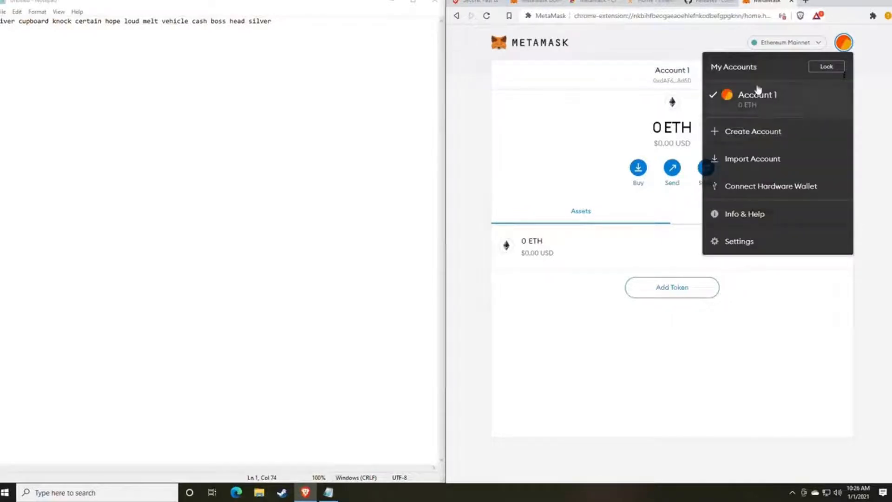
click(585, 135)
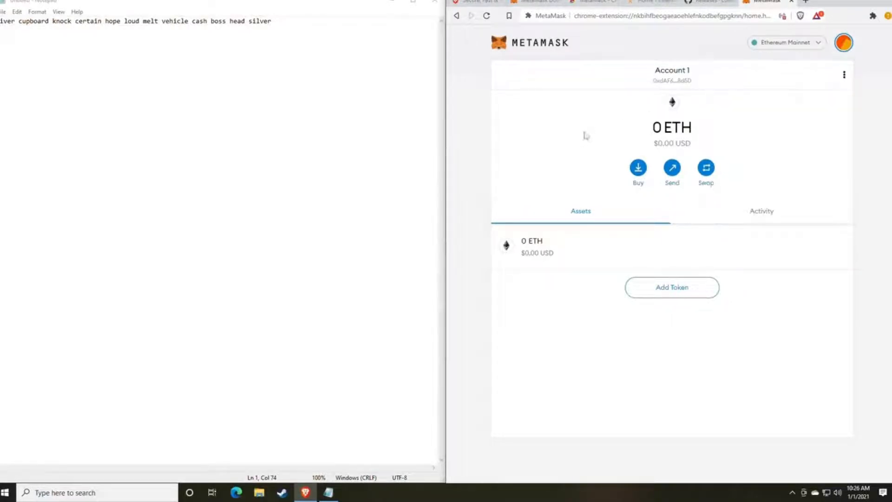
click(672, 80)
- Paste the wallet address on line 3 of the Notepad note, below the backup phrase
click(295, 32)
key(Return)
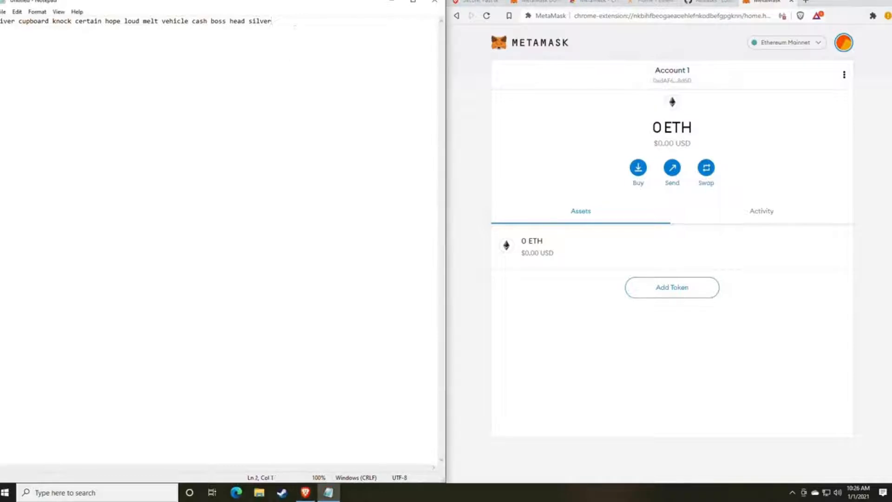
text(0xdAF673AF4315BfabB8BD7Dc352c28432D7a8d5D)
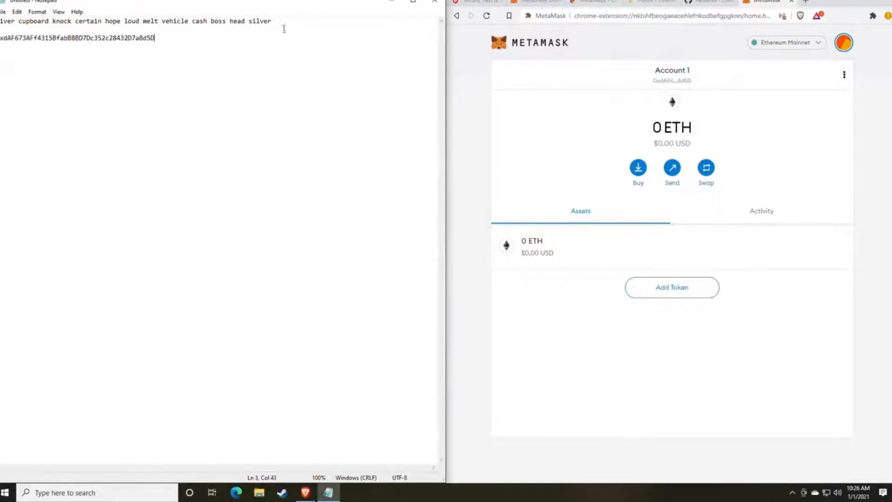
drag(294, 22, 1, 19)
drag(156, 37, 1, 38)
double_click(75, 40)
click(80, 39)
double_click(80, 39)
click(189, 81)
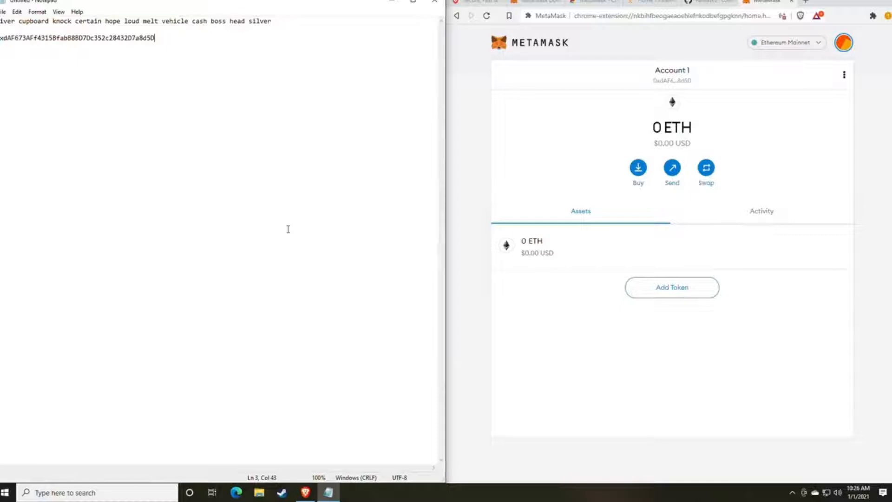
drag(169, 50, 3, 47)
click(201, 99)
- Scroll through the lolMiner 1.17 release notes down to the Assets list
click(703, 3)
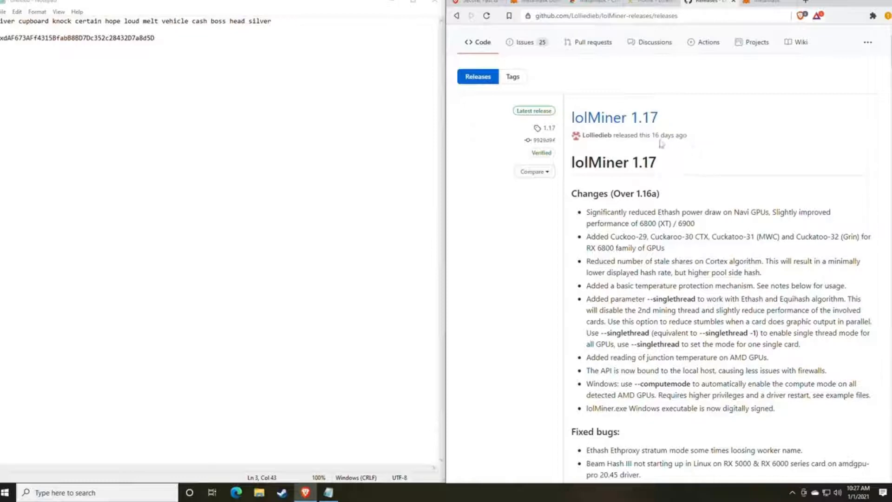
scroll(668, 169, down, 1)
scroll(667, 169, up, 2)
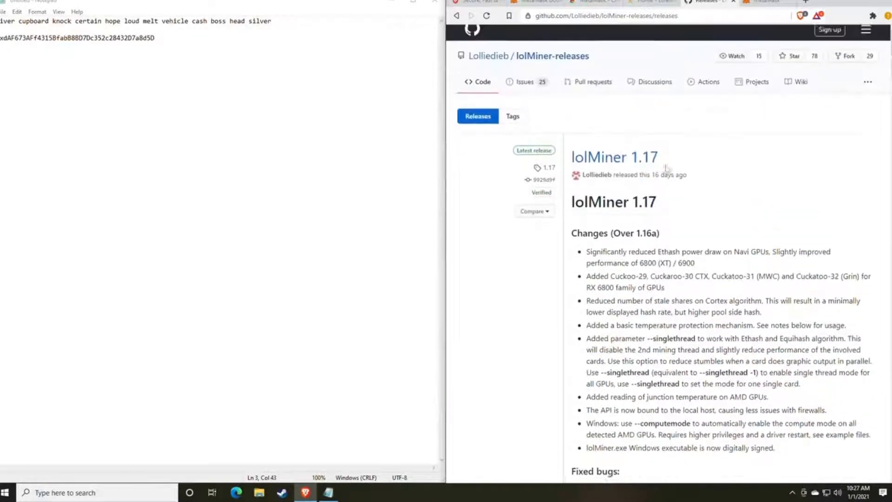
scroll(668, 169, down, 10)
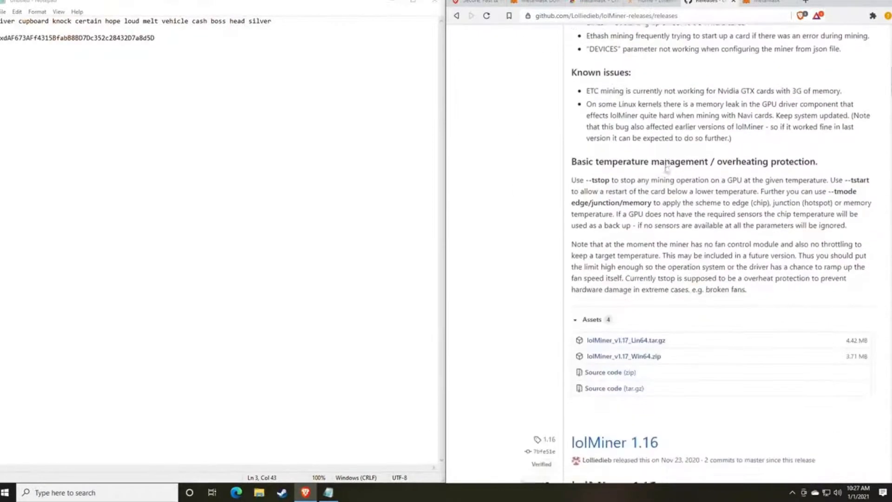
scroll(668, 169, up, 9)
scroll(668, 169, up, 1)
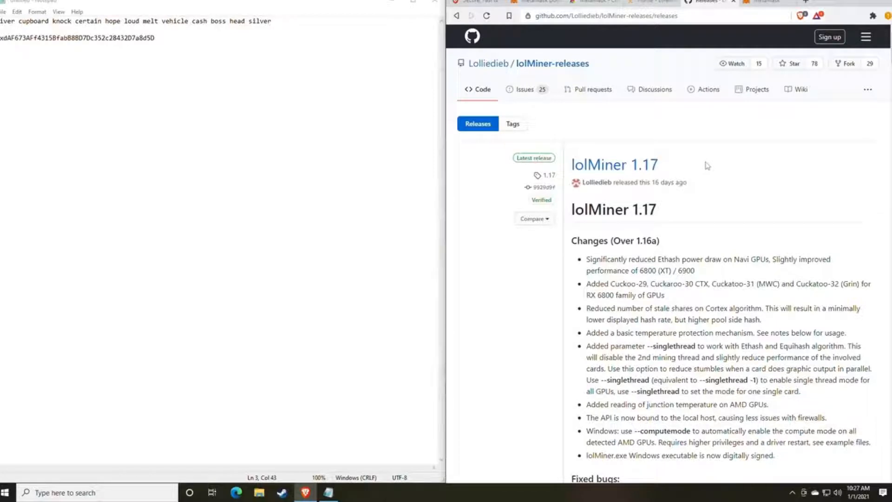
scroll(691, 230, down, 4)
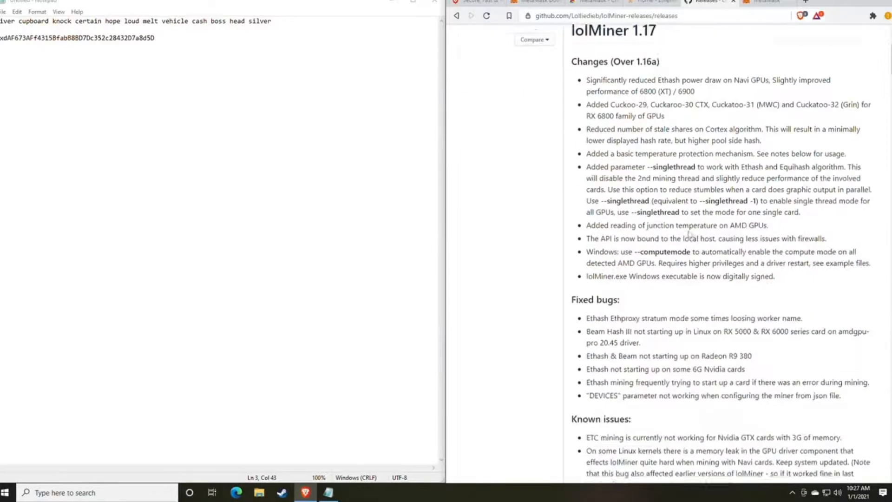
scroll(692, 232, down, 7)
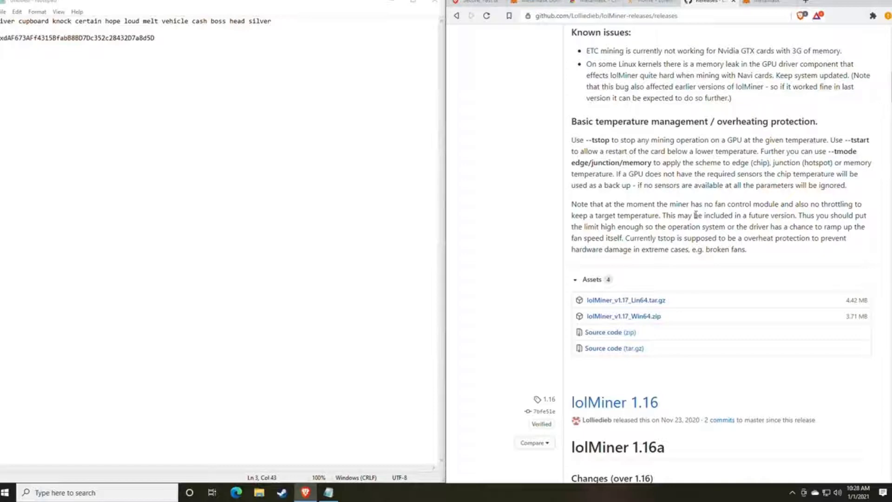
scroll(651, 246, up, 2)
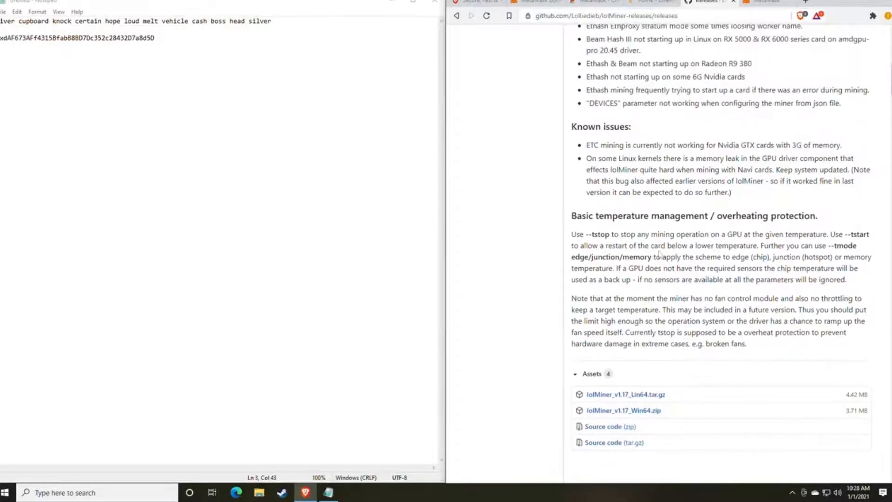
scroll(660, 253, up, 10)
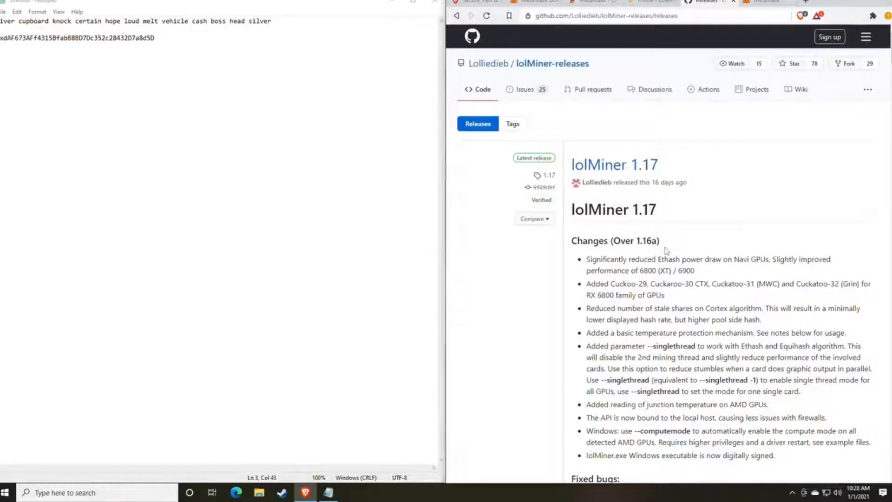
scroll(685, 260, down, 8)
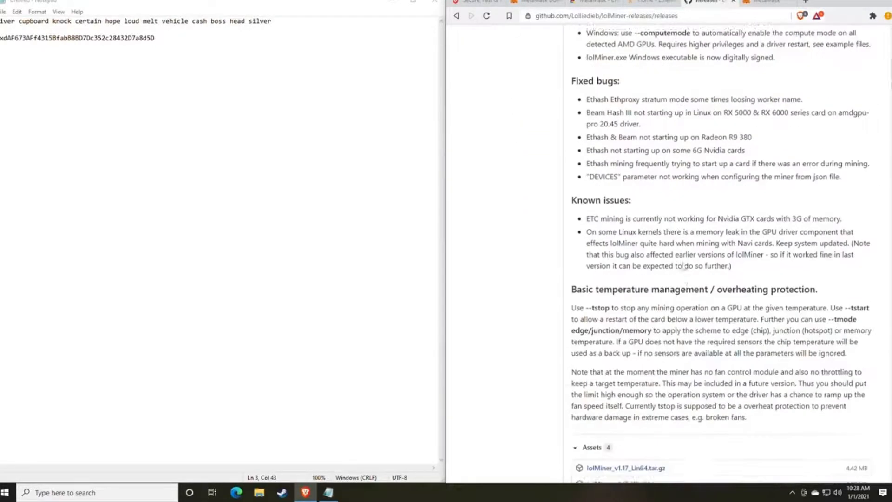
scroll(684, 265, down, 4)
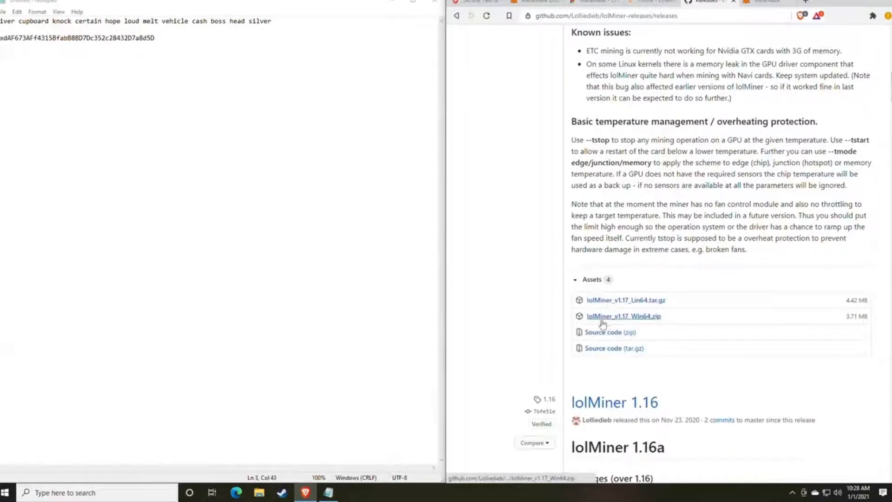
- Download lolMiner_v1.17_Win64.zip to Downloads and show it in its folder
click(632, 321)
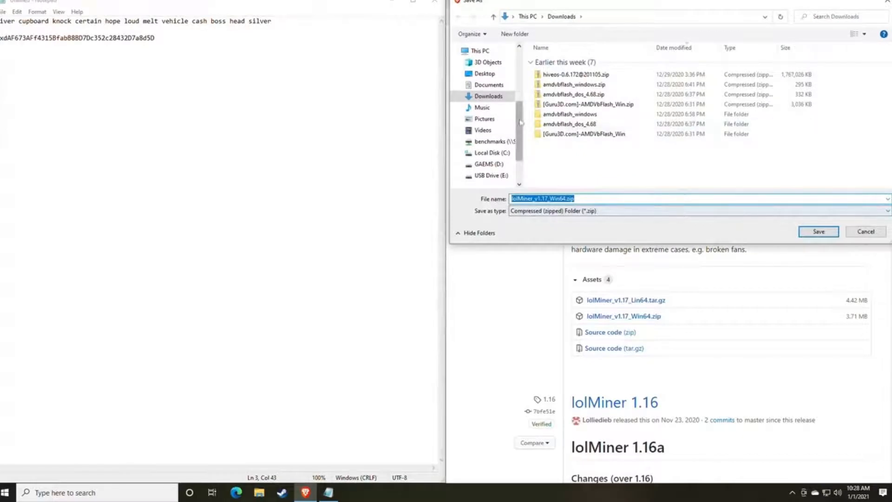
key(Return)
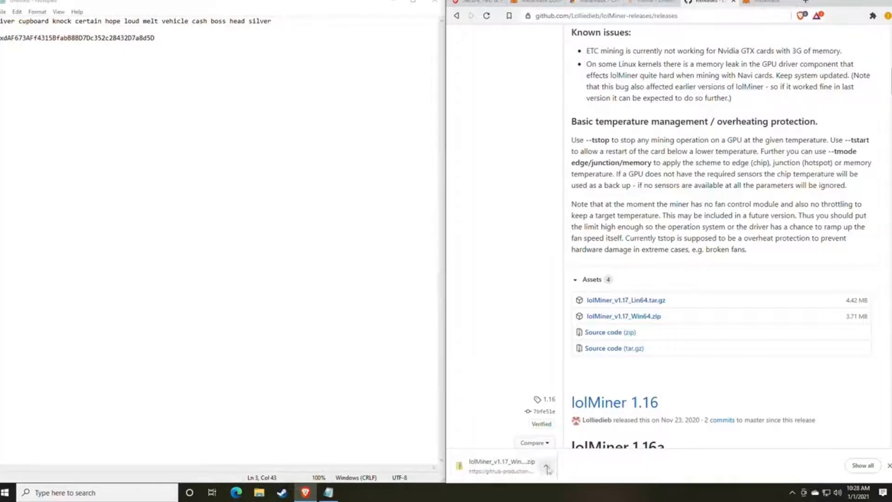
click(548, 466)
click(569, 432)
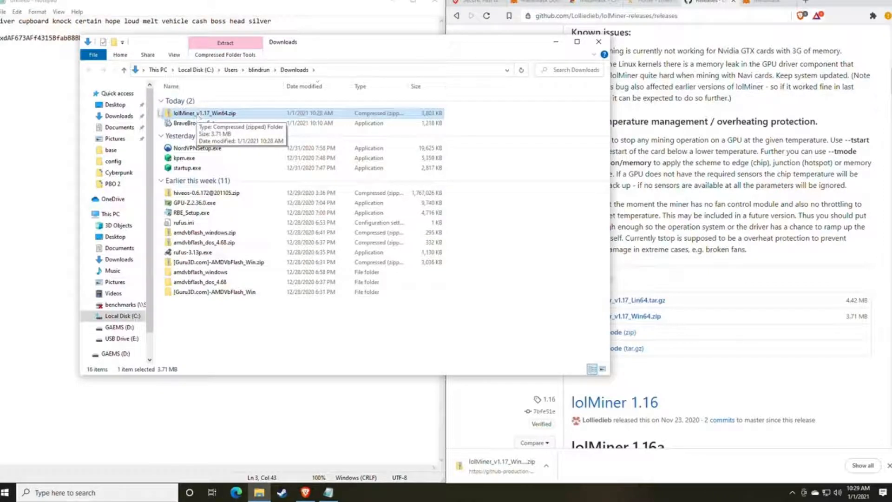
- Look in GAEMS (D:)\Miners, return to Downloads, and open the lolMiner zip's context menu
click(119, 327)
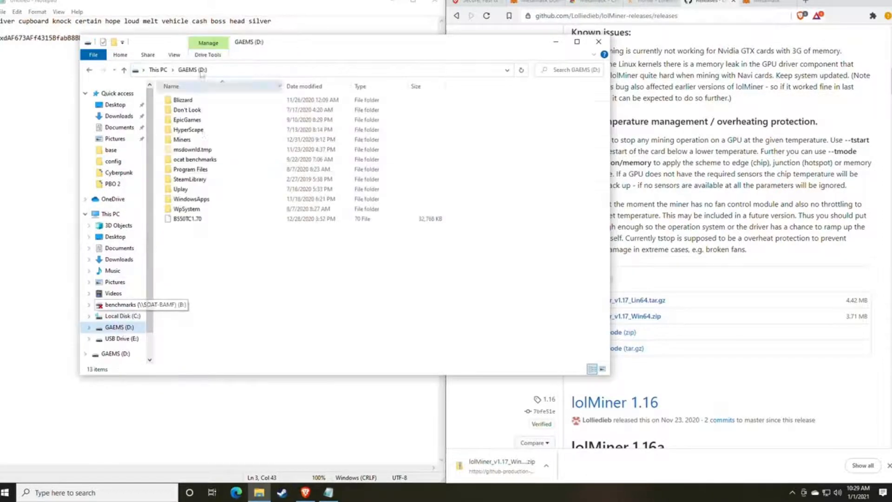
double_click(187, 140)
click(89, 69)
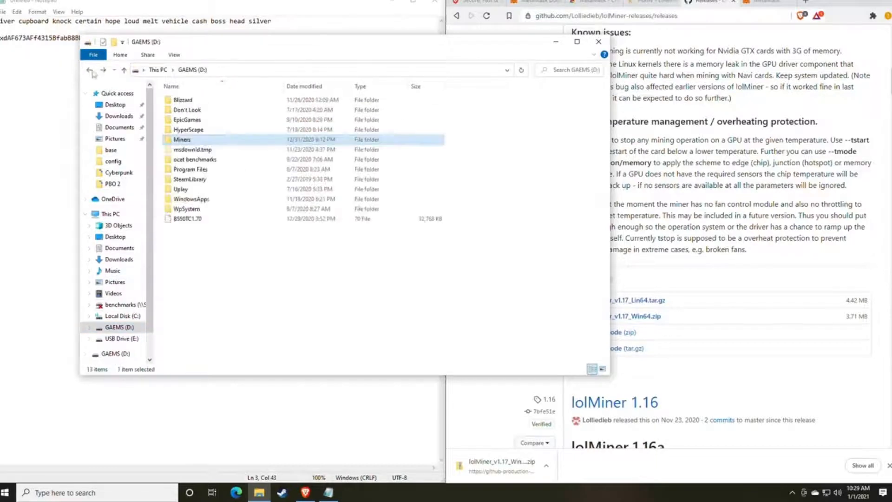
click(89, 70)
right_click(199, 114)
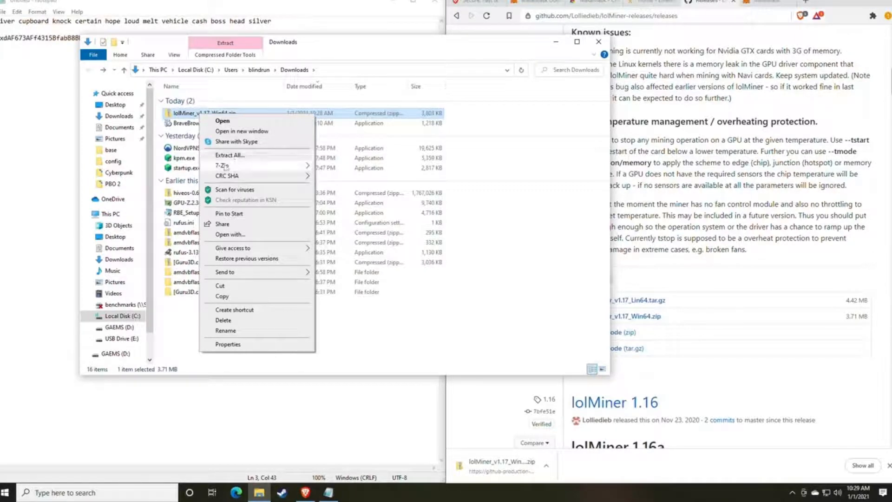
mouse_move(225, 167)
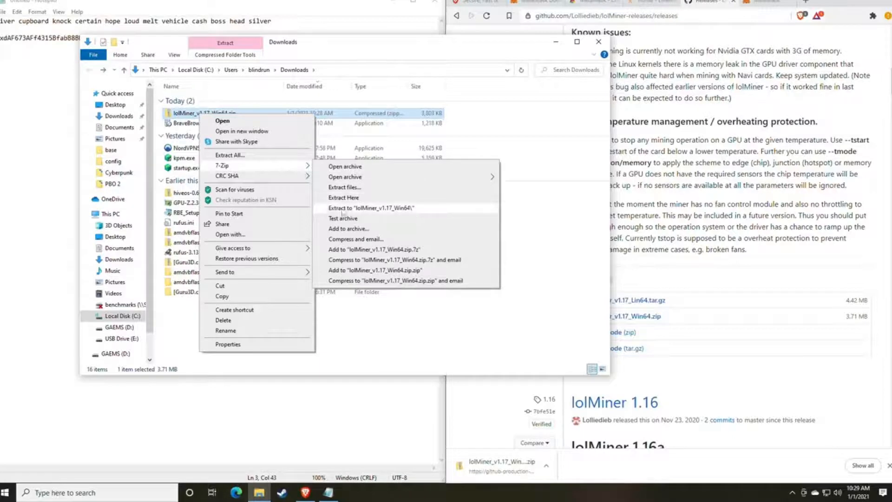
- Extract the lolMiner zip to its suggested destination and open the extracted 1.17 folder
click(245, 156)
click(529, 333)
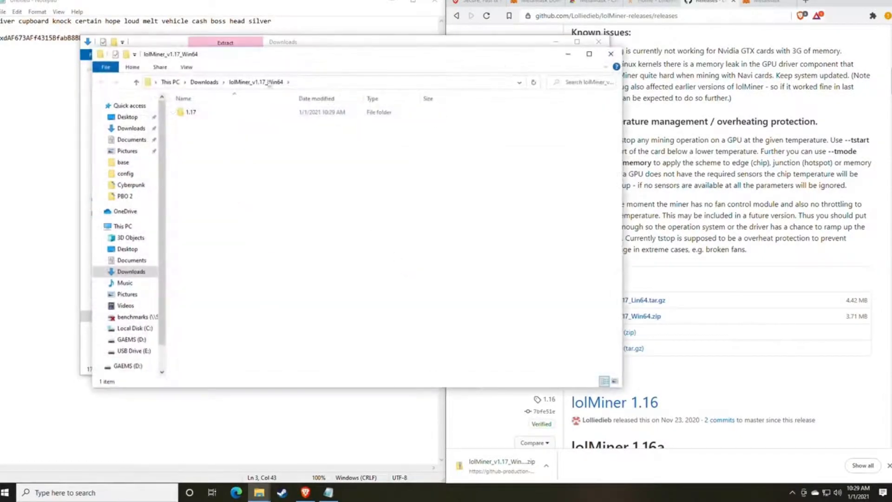
drag(277, 62, 390, 69)
double_click(303, 119)
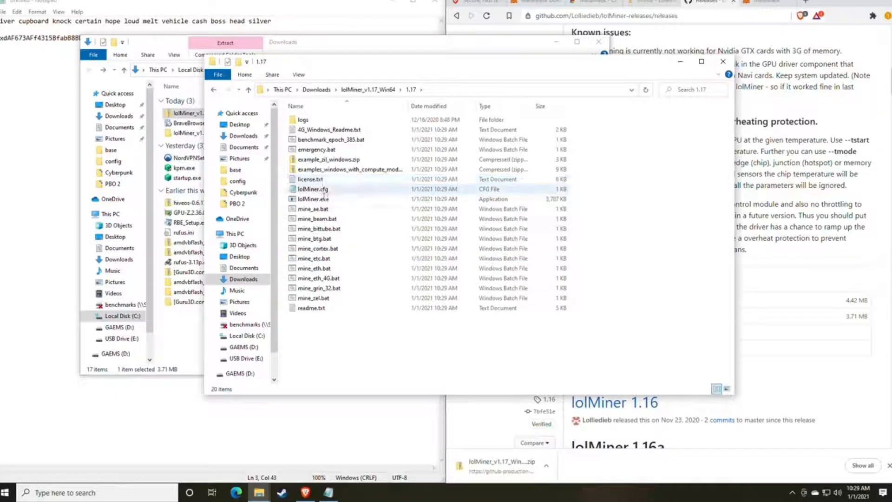
click(162, 493)
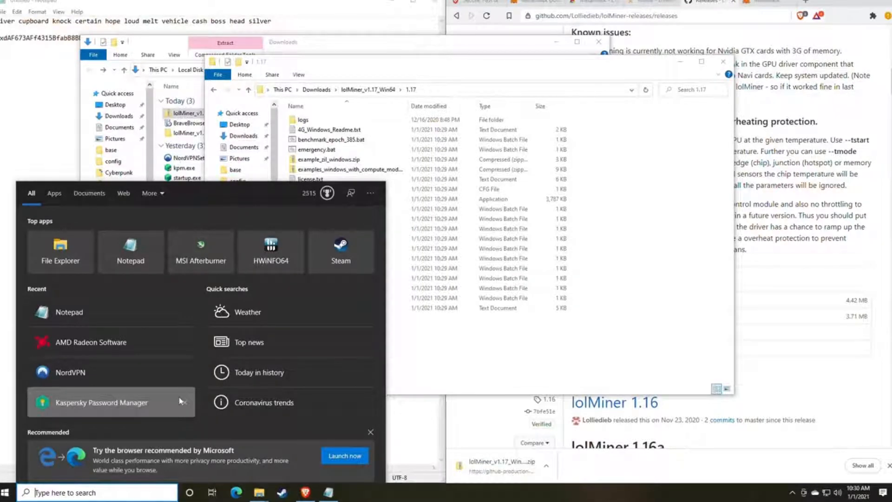
- Make File Explorer show extensions for known file types, dismissing the Kaspersky warning
text(file)
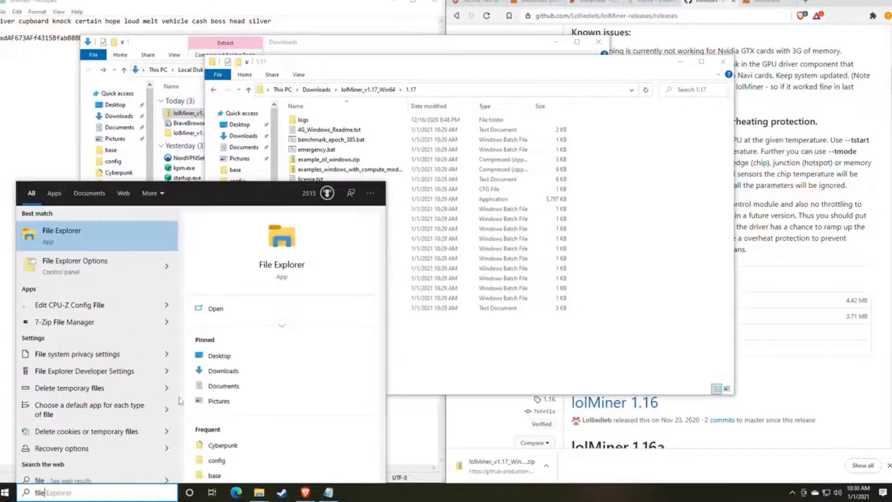
click(93, 264)
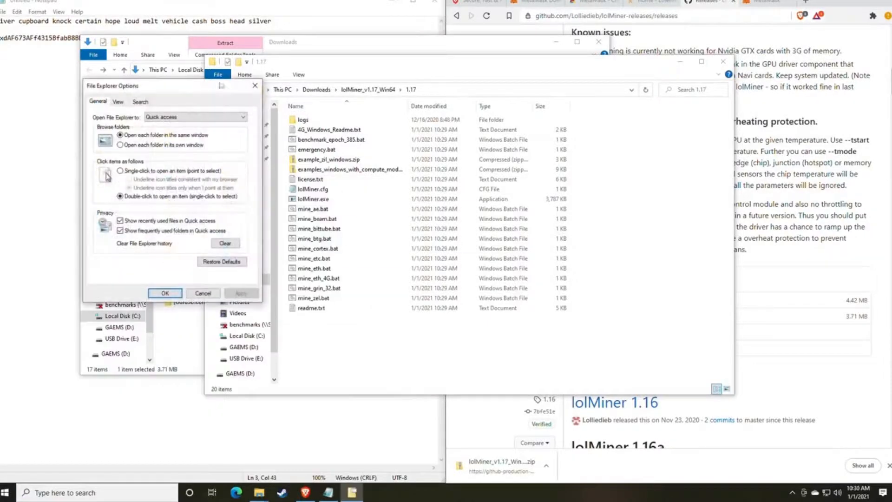
drag(156, 86, 426, 84)
click(388, 100)
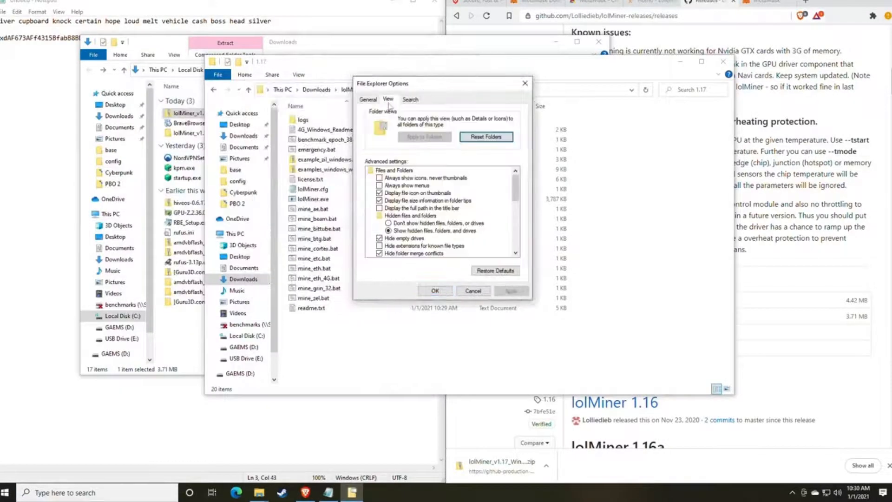
scroll(402, 228, down, 1)
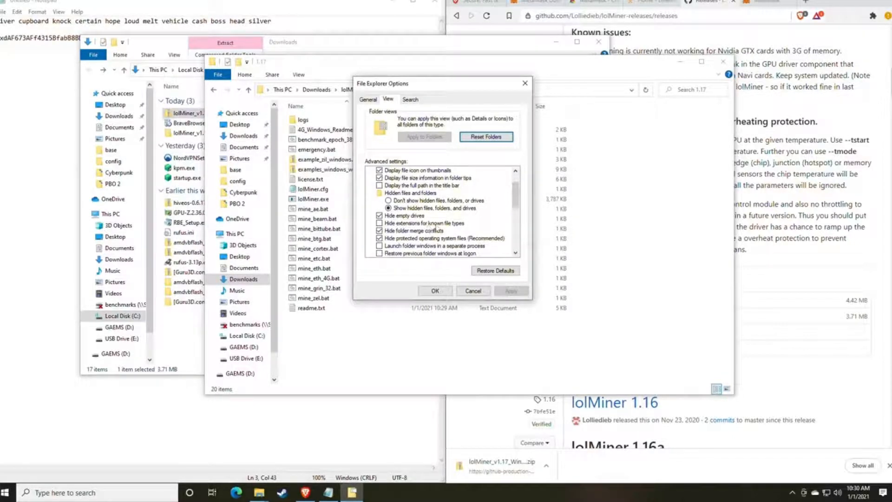
click(379, 223)
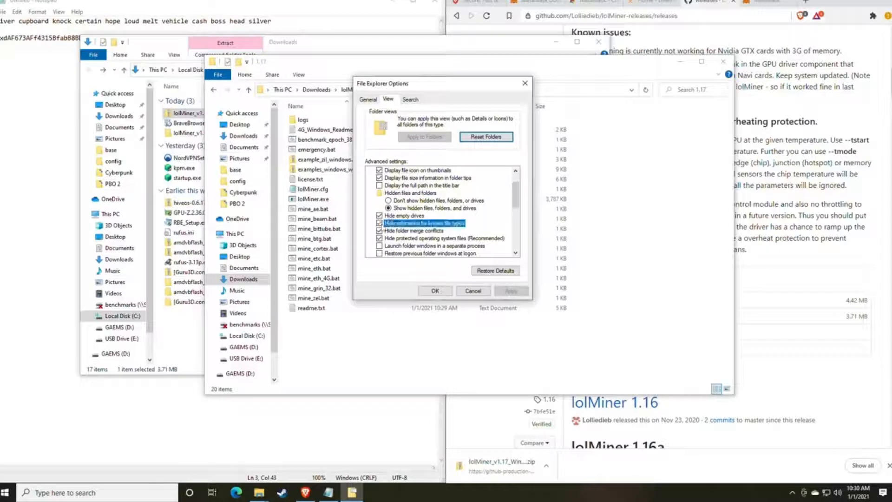
click(511, 291)
drag(432, 93, 607, 99)
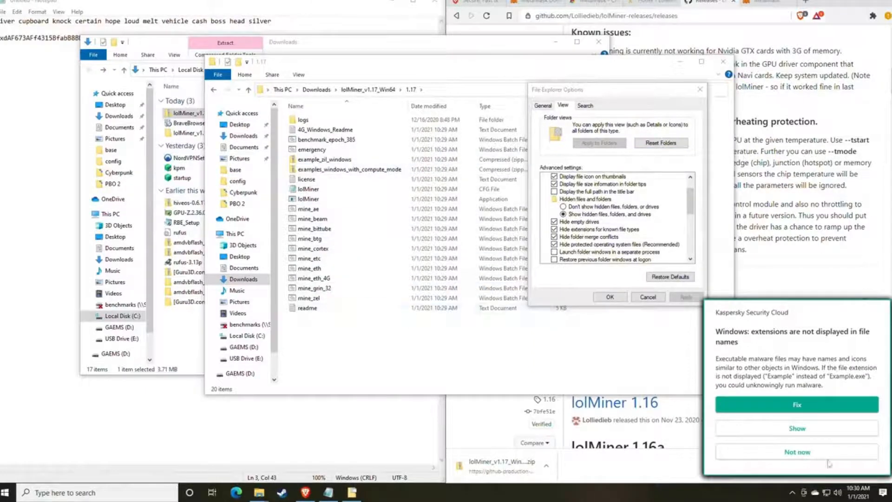
click(797, 454)
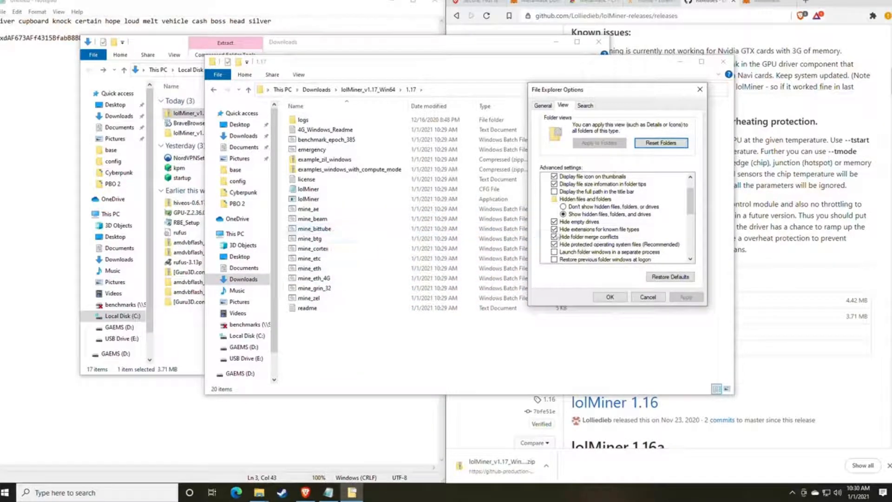
click(555, 229)
click(685, 297)
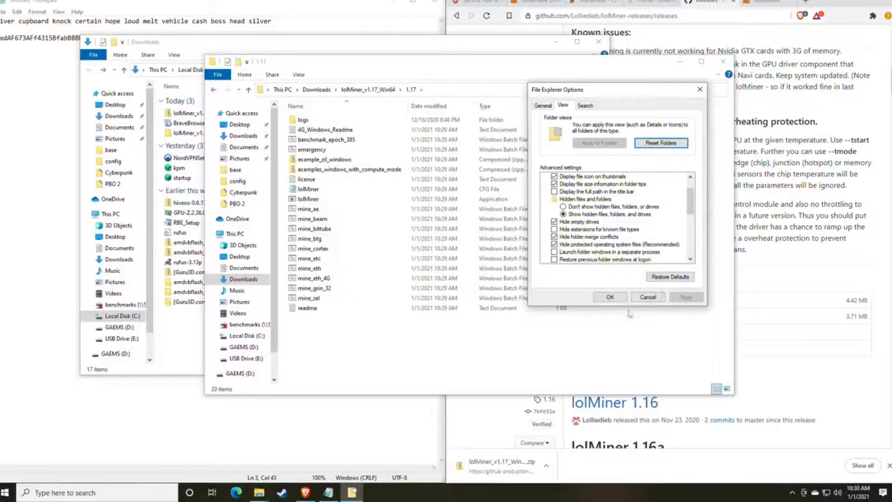
click(610, 297)
- Select mine_bittube.bat in the 1.17 folder and switch the browser to ethermine.org
click(358, 229)
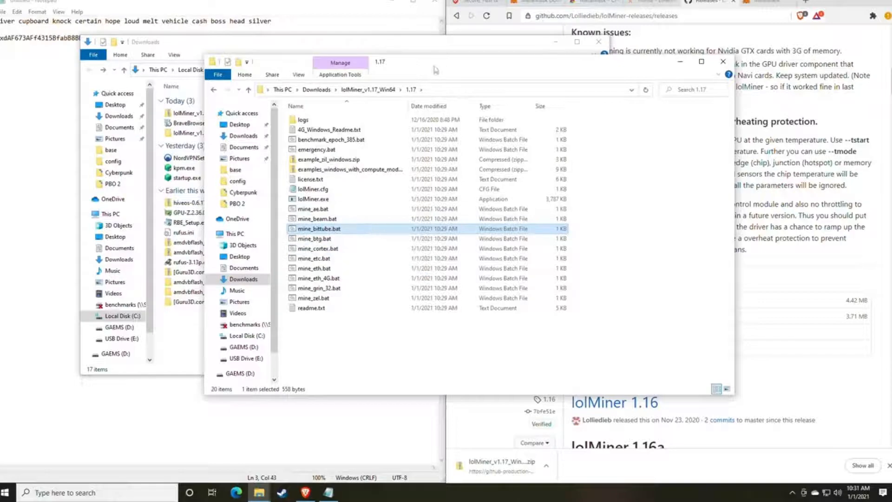
drag(435, 70, 441, 97)
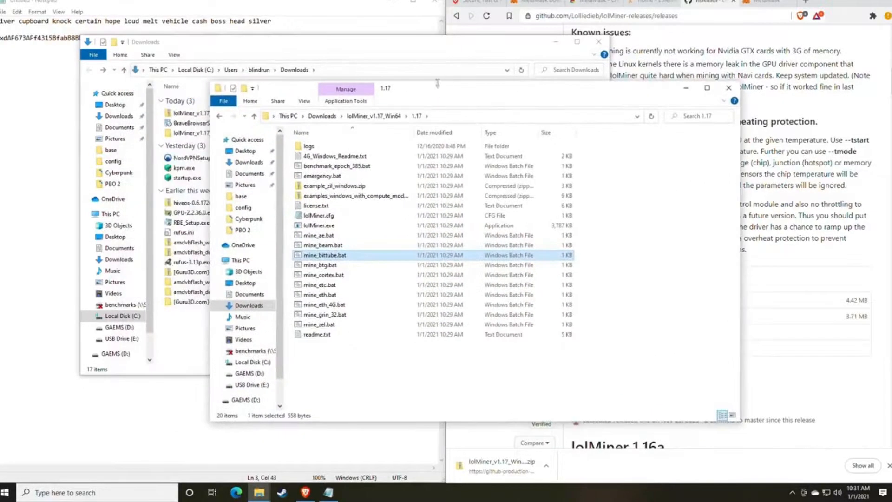
click(649, 2)
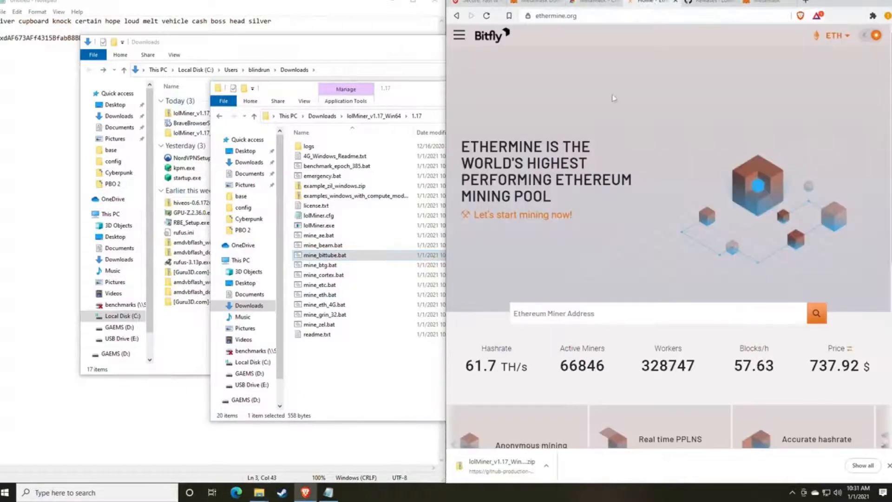
- Go to Ethermine's How to Connect page through the Bitfly menu's Start Mining link
click(308, 11)
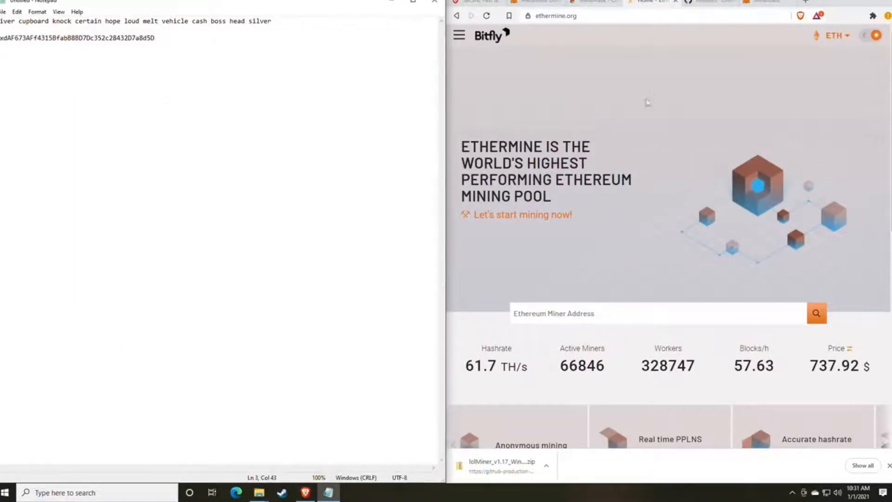
scroll(614, 209, down, 1)
scroll(615, 206, up, 1)
click(459, 35)
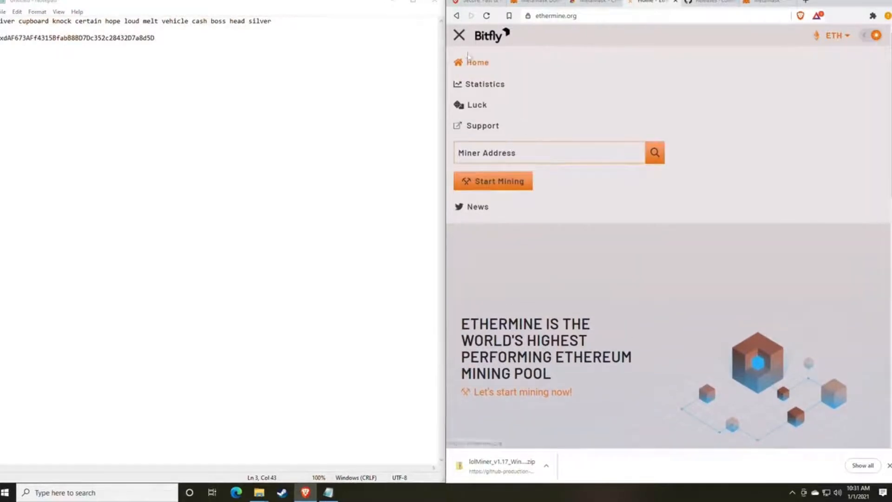
click(460, 37)
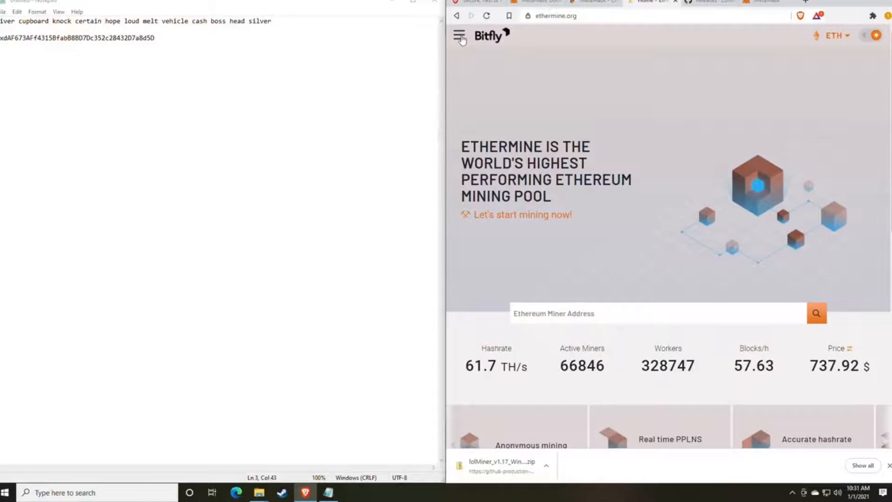
click(460, 37)
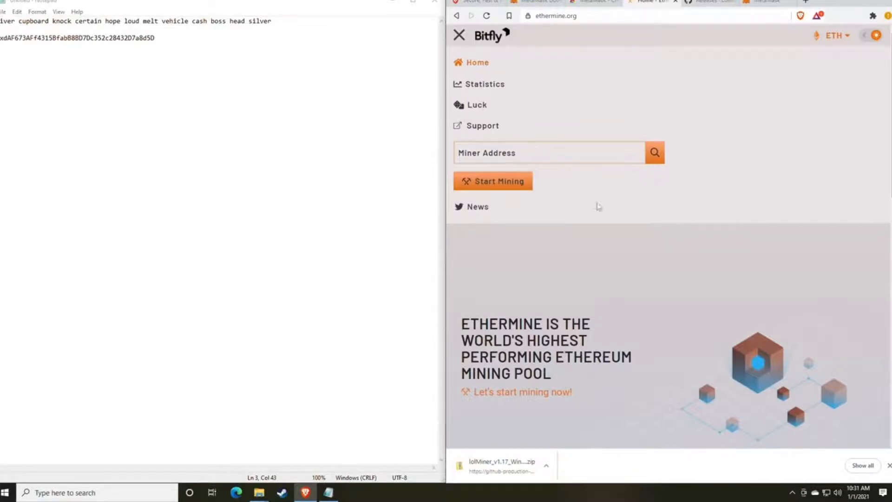
click(459, 35)
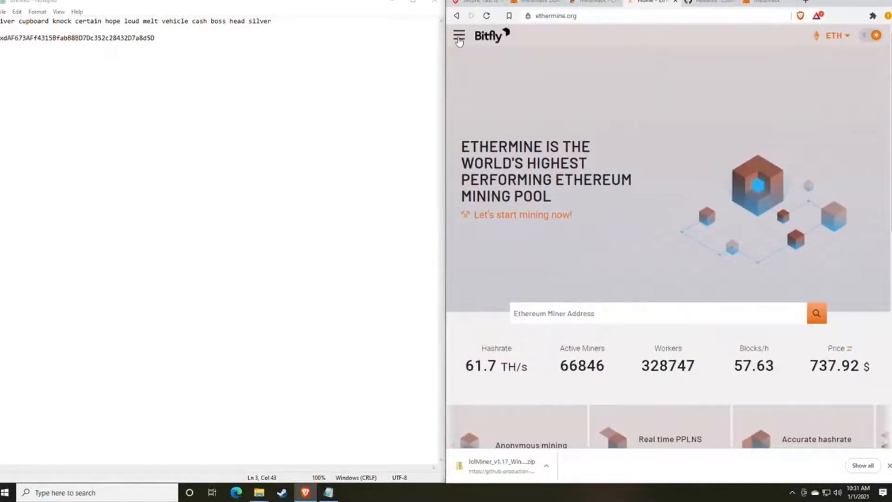
click(459, 37)
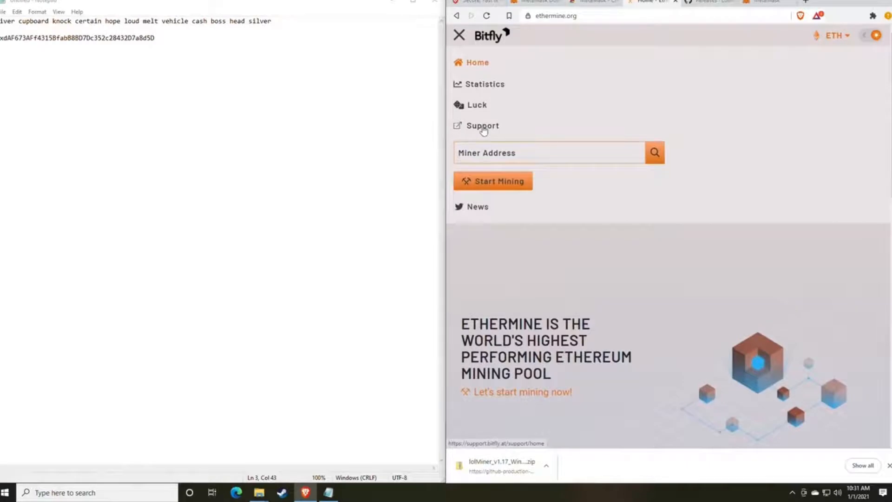
click(492, 184)
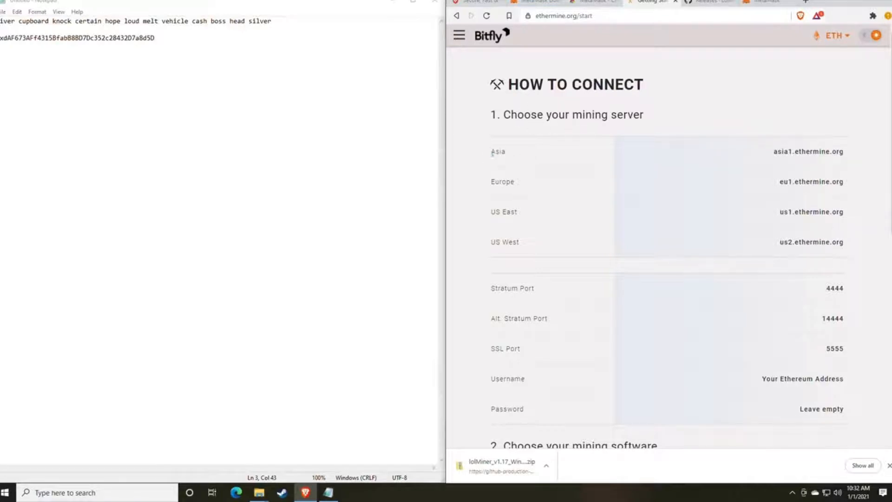
drag(488, 154, 527, 156)
drag(501, 219, 543, 221)
drag(502, 248, 542, 251)
click(548, 251)
scroll(571, 237, down, 3)
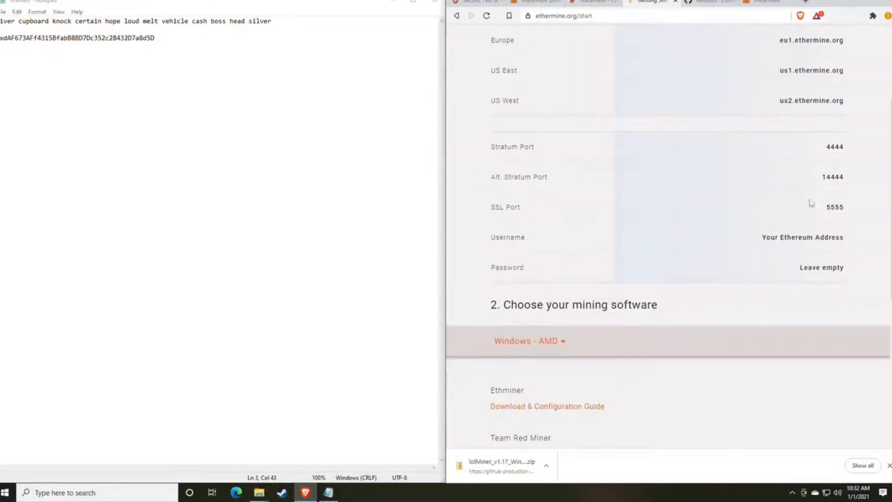
drag(848, 207, 810, 146)
click(717, 229)
mouse_move(259, 492)
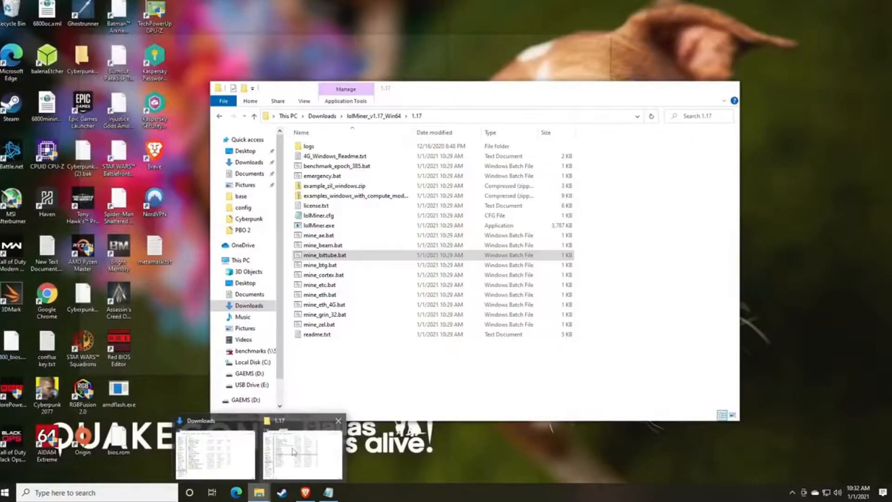
- In the 1.17 folder, select mine_eth.bat and bring up its right-click actions
click(293, 452)
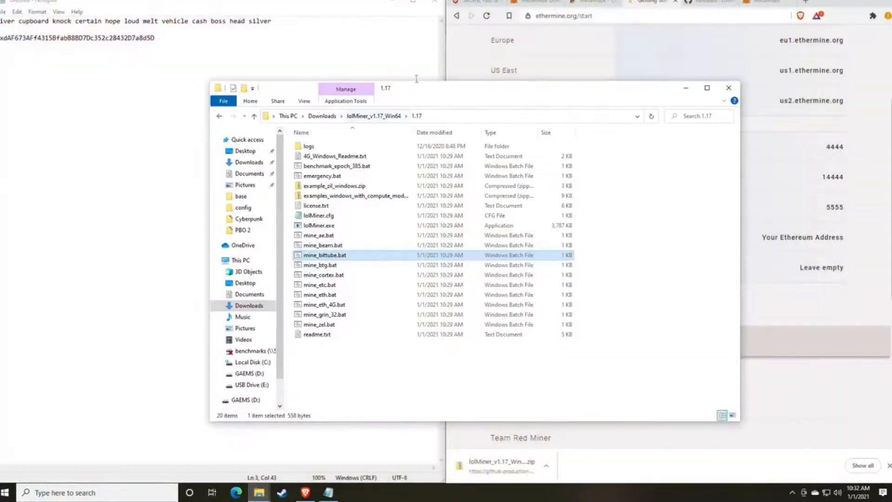
drag(422, 91, 512, 47)
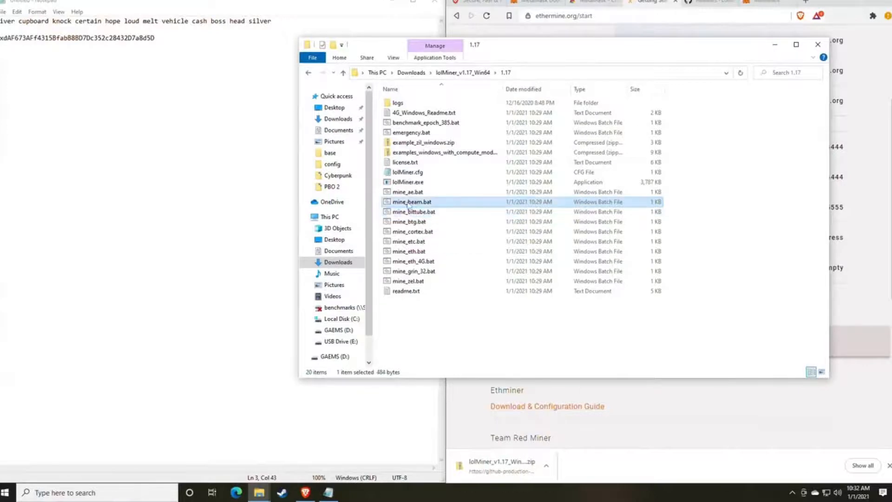
click(427, 252)
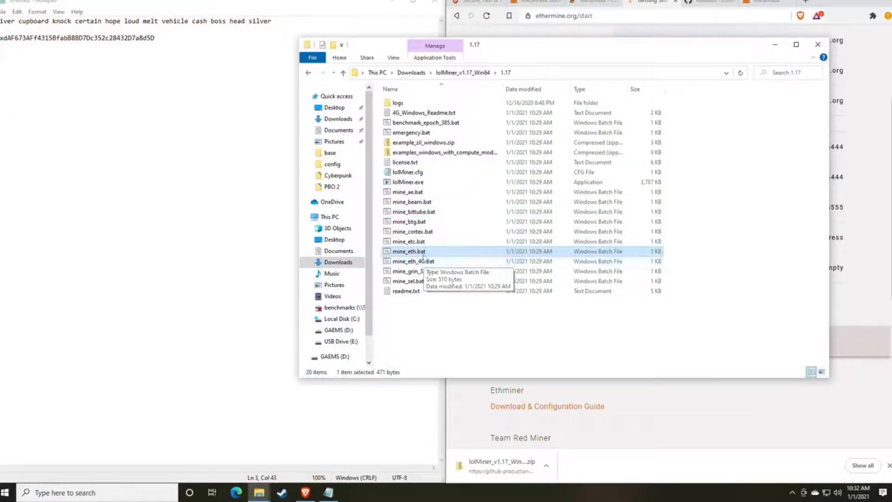
click(415, 264)
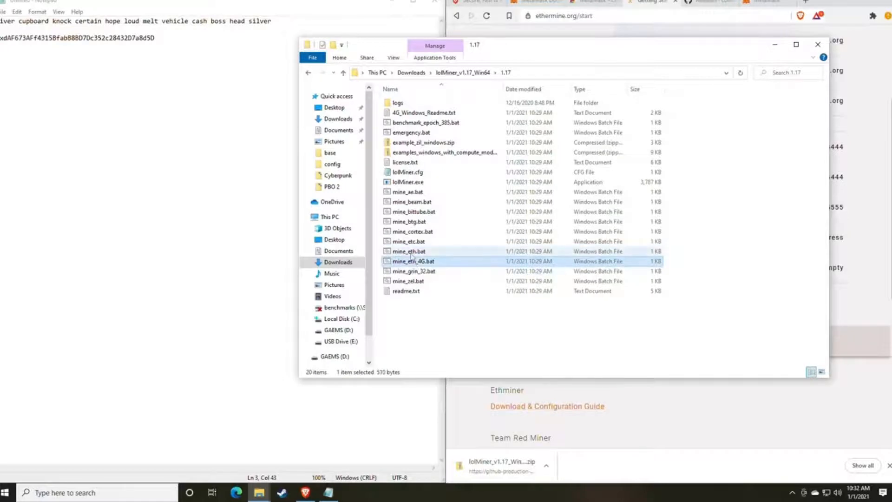
click(412, 253)
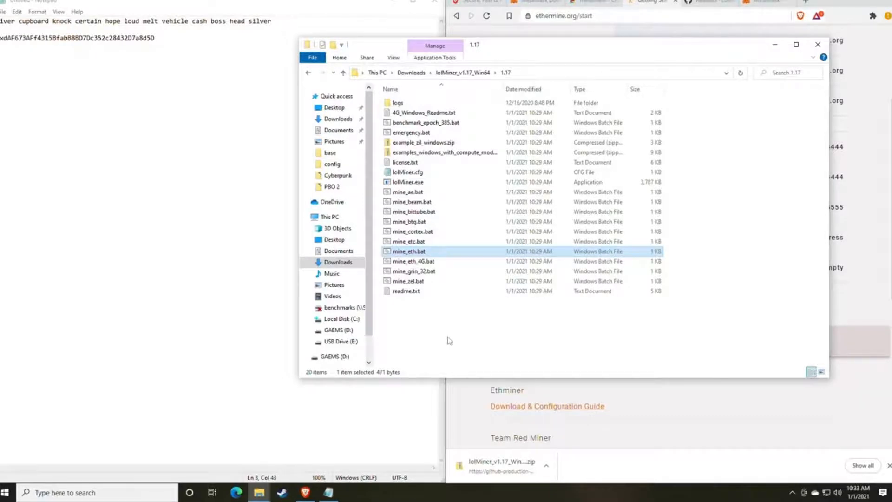
right_click(411, 257)
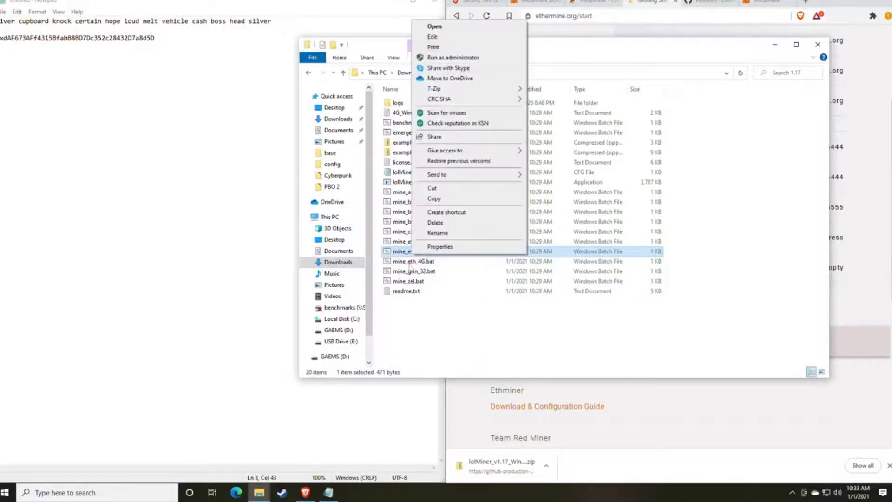
click(406, 266)
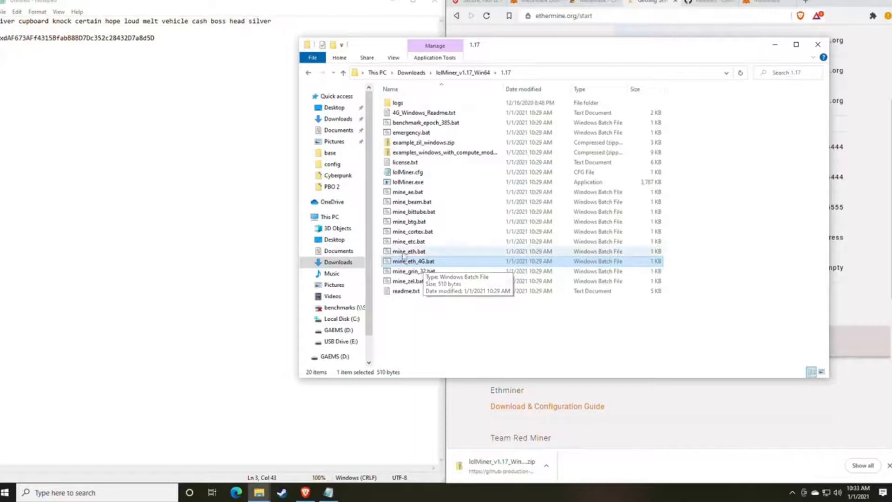
key(Up)
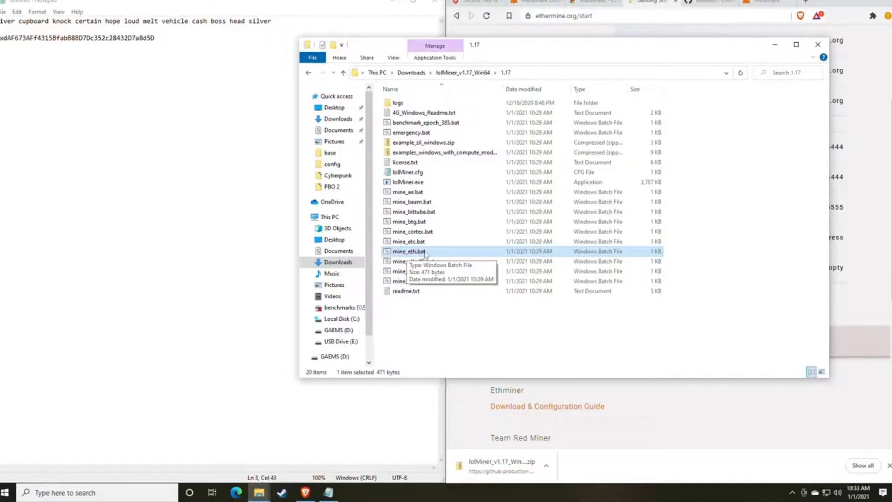
right_click(424, 253)
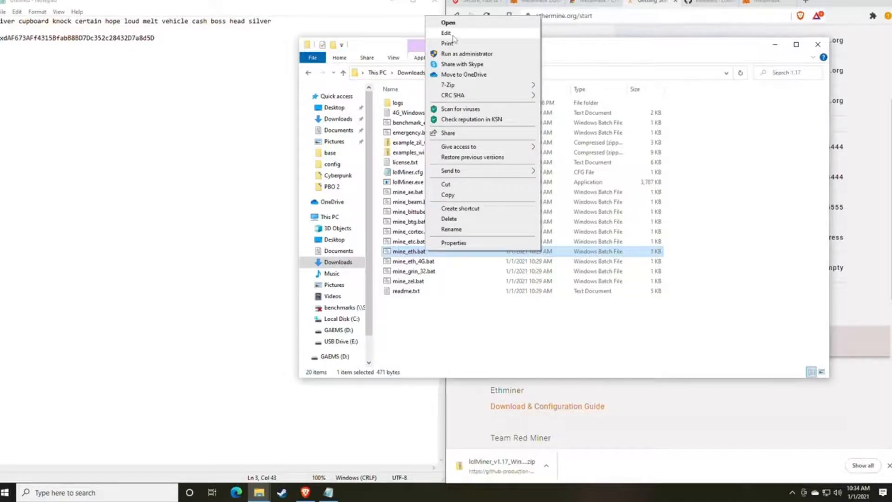
- Edit mine_eth.bat, getting past the SmartScreen warning with More info and Run anyway
click(448, 23)
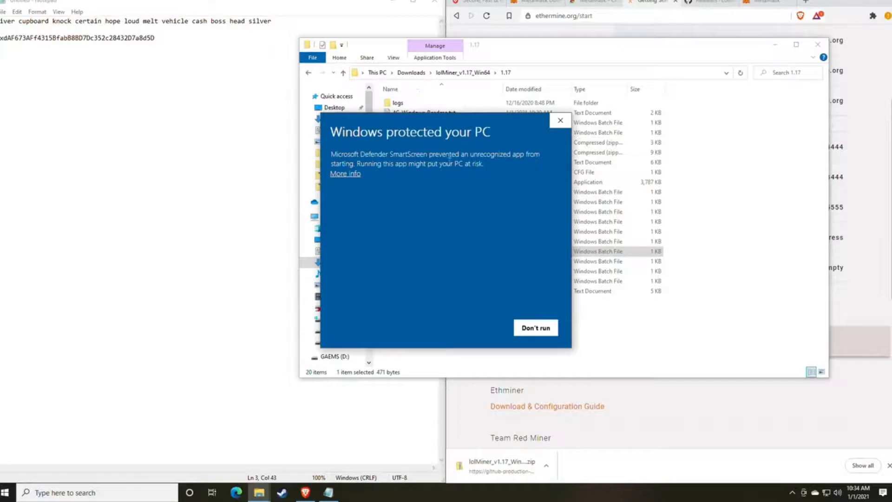
click(348, 174)
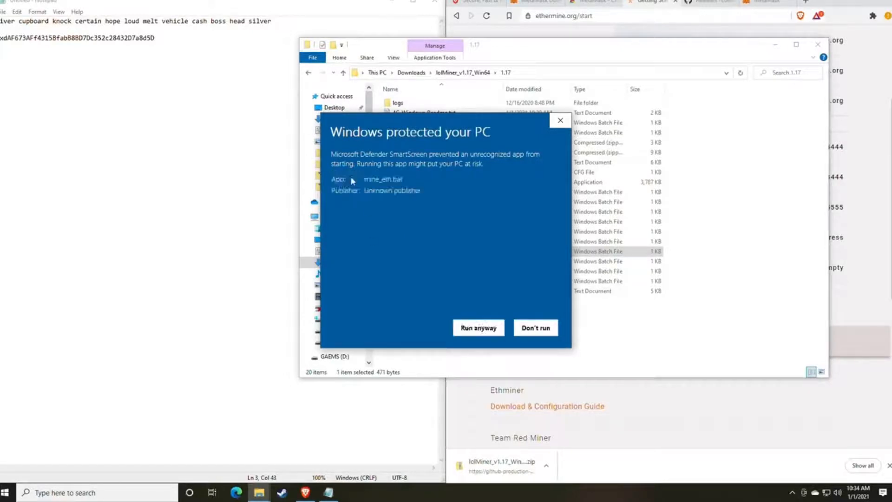
click(476, 327)
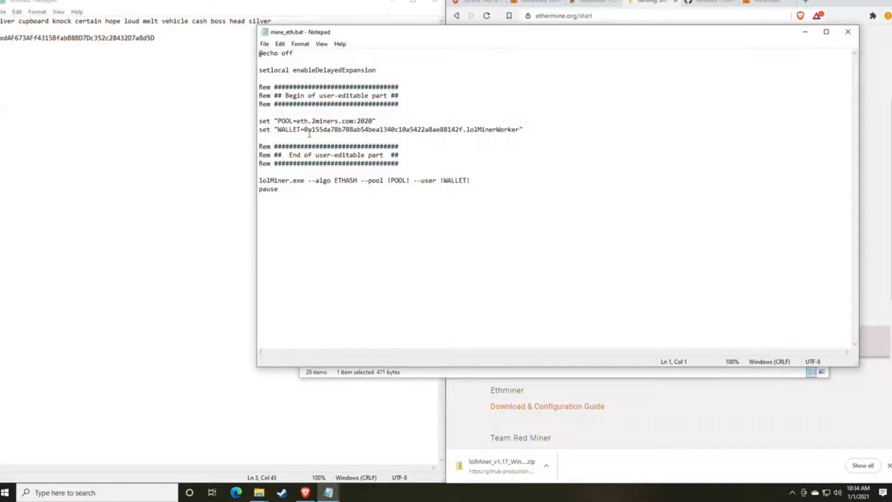
- Replace the POOL host eth.2miners.com with us1.ethermine.org copied from Ethermine
drag(423, 36, 325, 32)
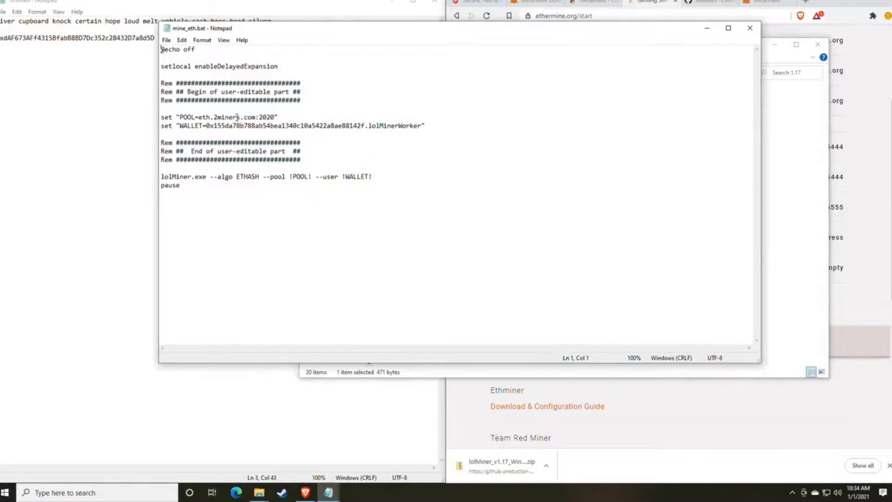
drag(293, 29, 185, 26)
click(659, 5)
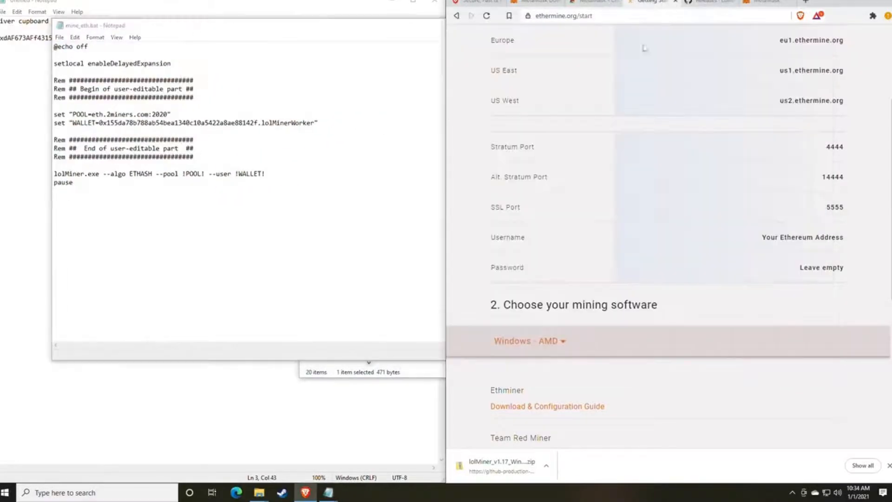
scroll(625, 188, up, 2)
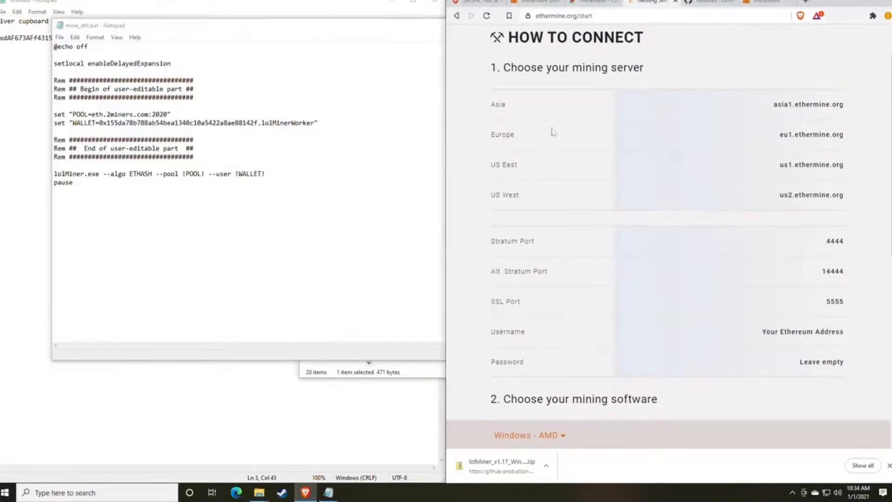
scroll(620, 192, up, 1)
scroll(625, 194, down, 1)
mouse_move(849, 170)
mouse_down()
mouse_move(778, 167)
mouse_move(843, 165)
mouse_up()
key(ctrl+c)
click(782, 166)
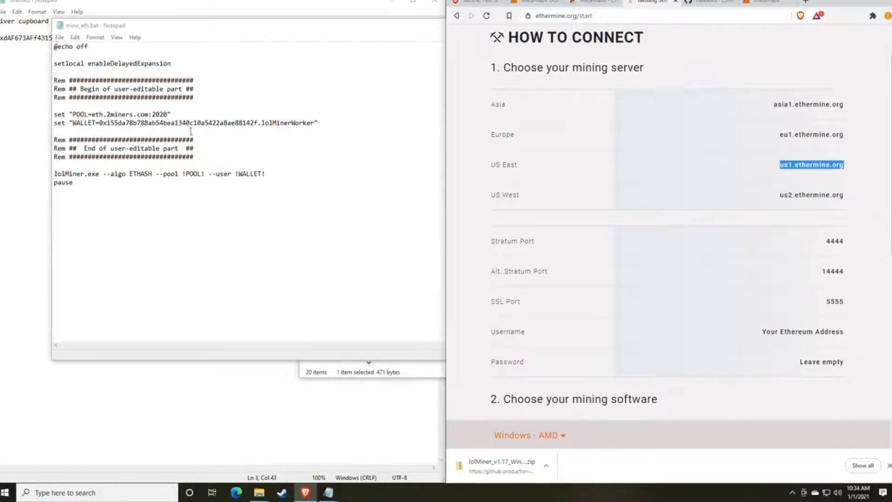
click(141, 114)
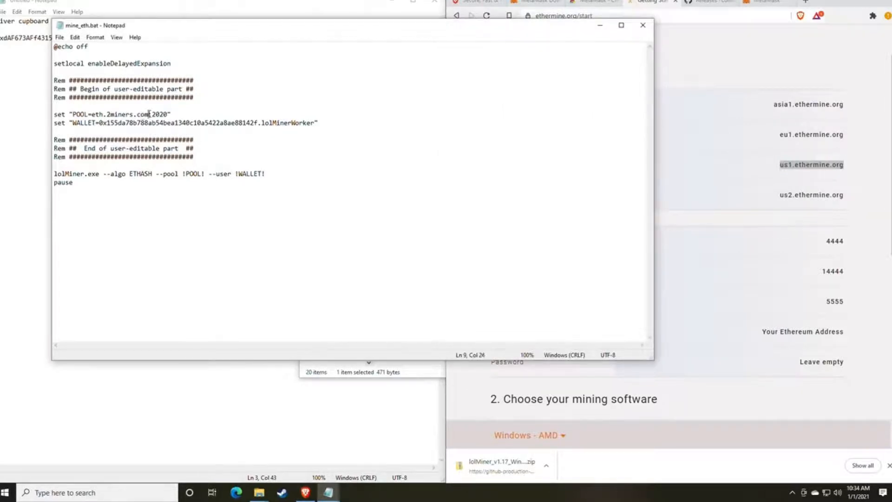
drag(148, 114, 91, 114)
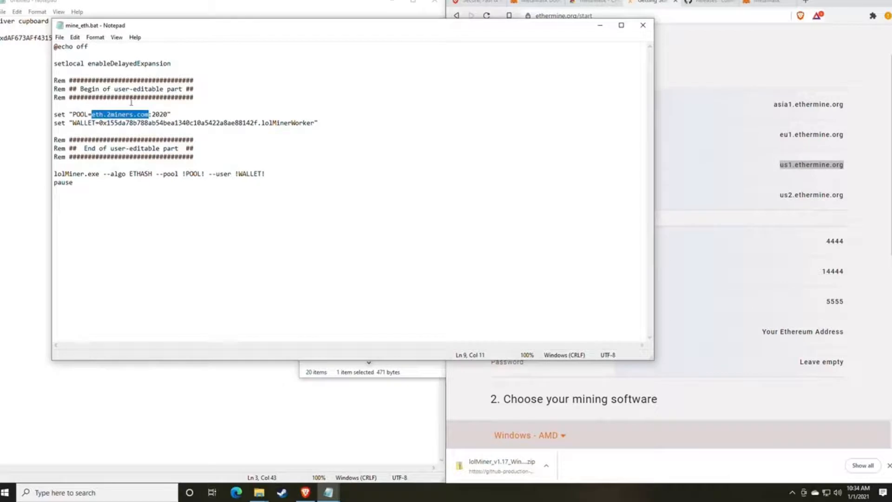
key(ctrl+v)
- Replace the POOL port 2020 with Ethermine's stratum port 4444
click(812, 289)
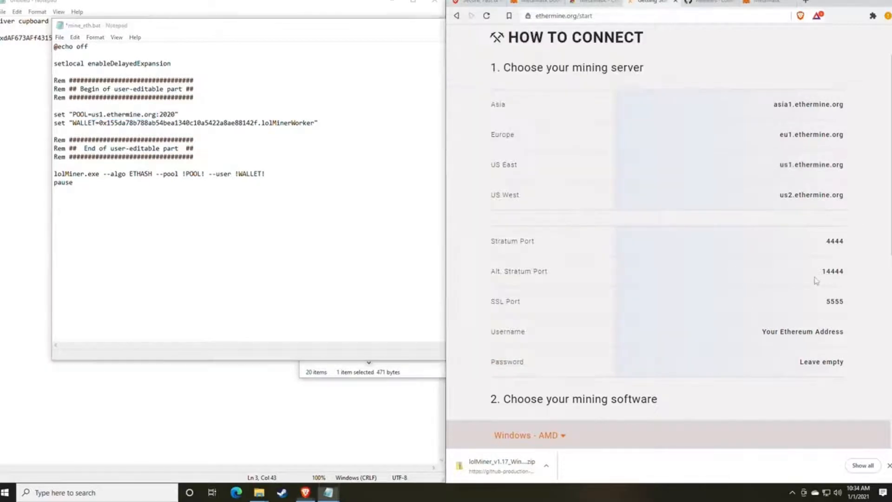
mouse_move(849, 251)
mouse_down()
mouse_move(825, 243)
mouse_move(844, 242)
mouse_up()
key(ctrl+c)
click(824, 247)
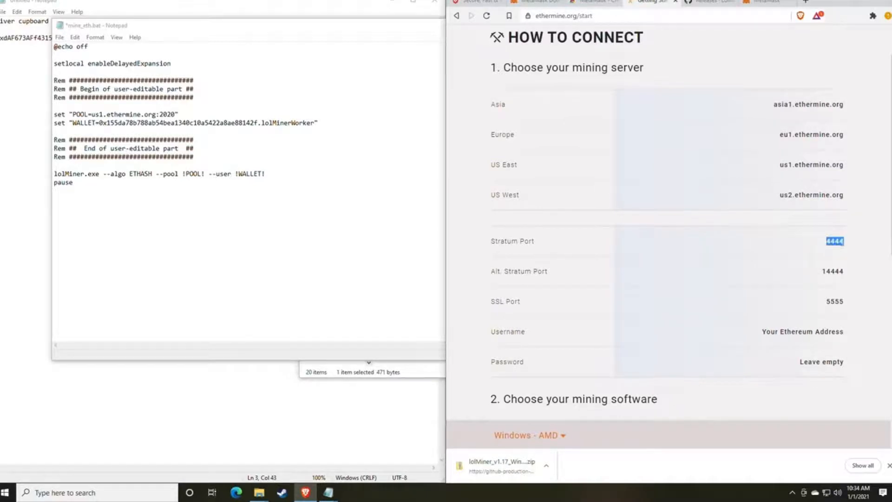
click(175, 114)
drag(175, 114, 160, 114)
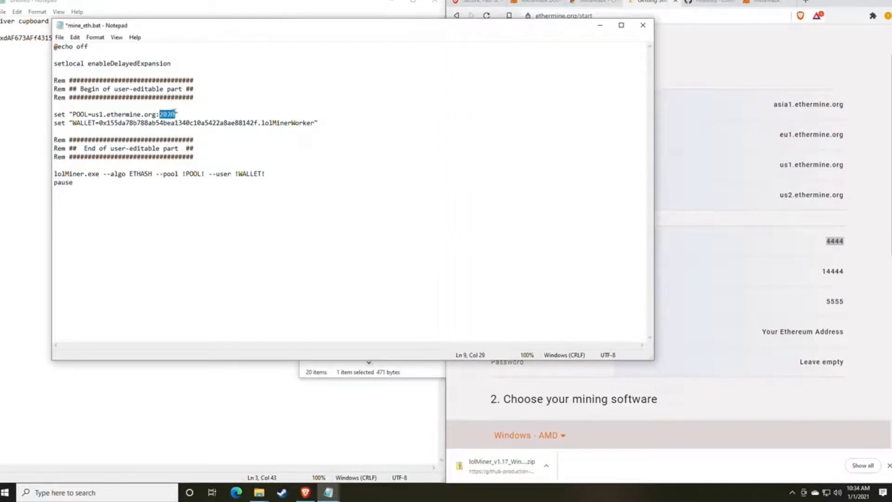
key(ctrl+v)
drag(178, 32, 461, 38)
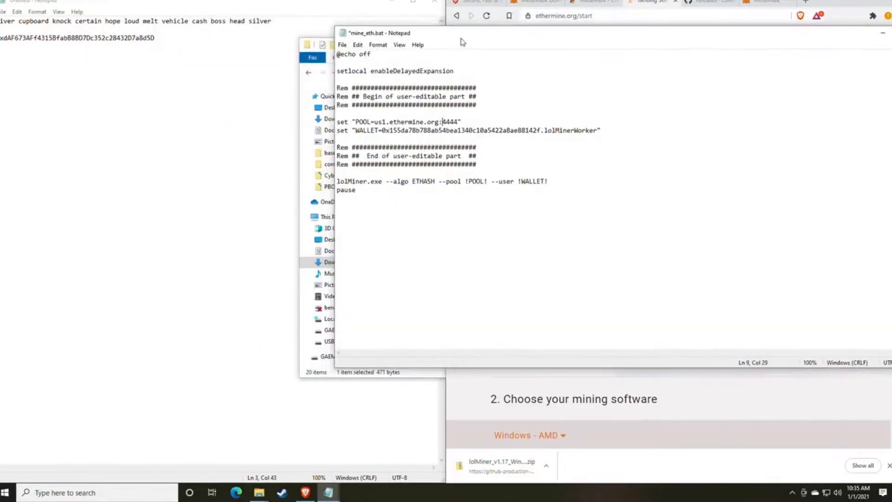
- Paste the wallet address from the notes over the old WALLET address and save mine_eth.bat
click(165, 41)
drag(157, 39, 1, 38)
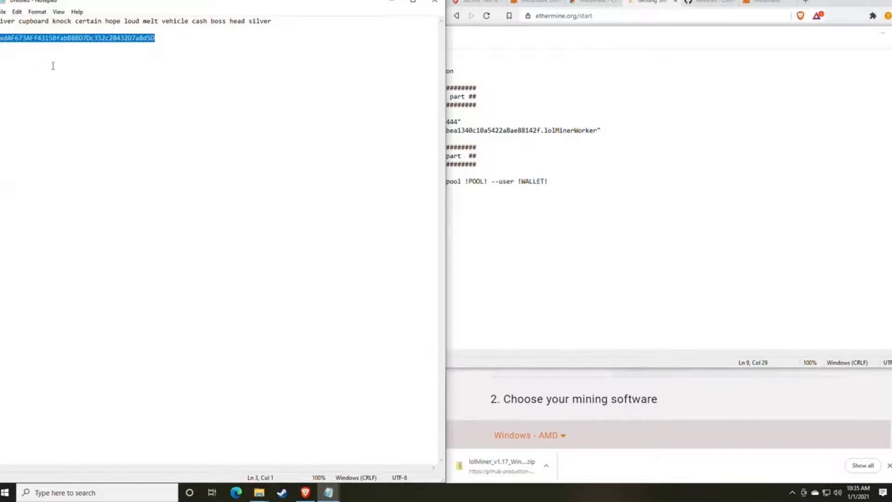
click(700, 195)
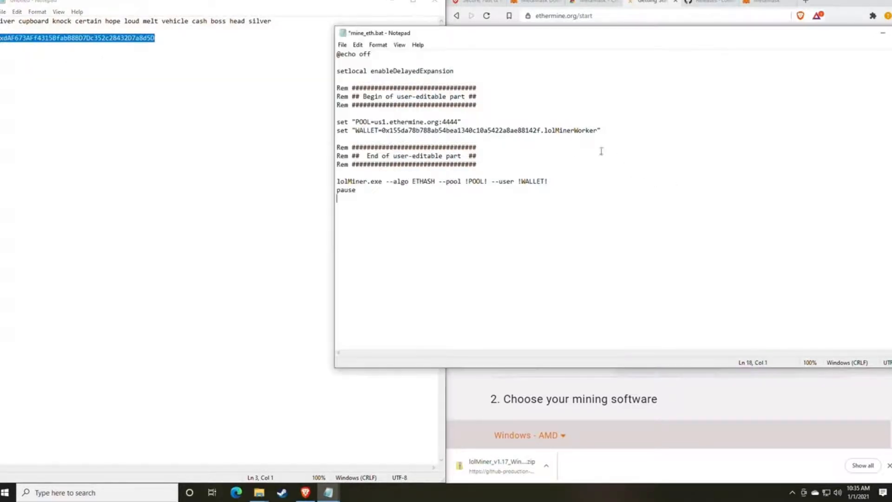
drag(539, 130, 383, 131)
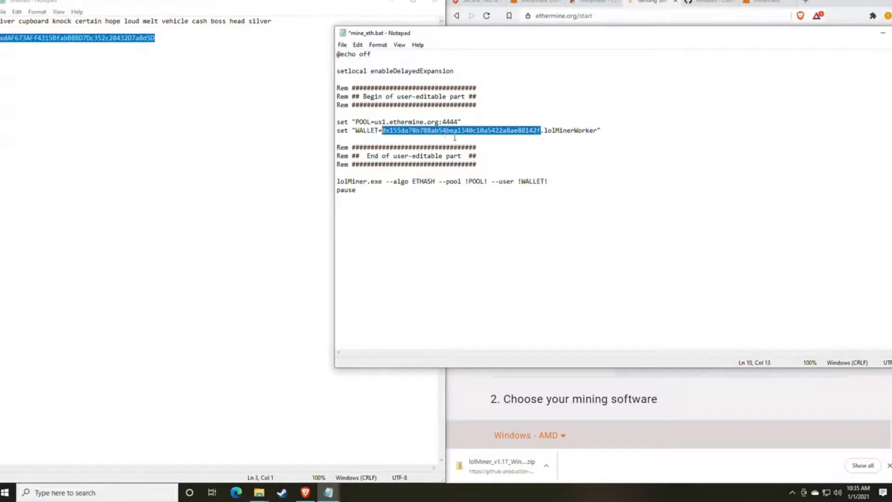
text(0xdAF673AFf4315BfabB8BD7Dc352c28432D7a8d5D)
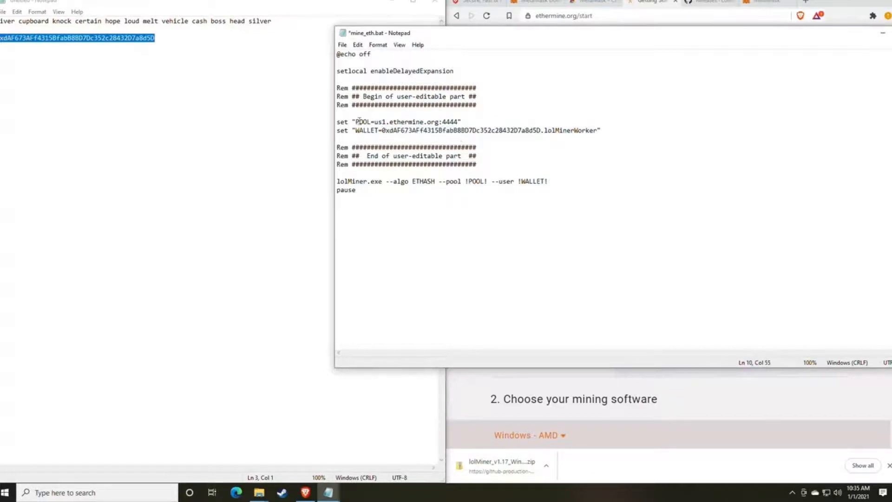
click(342, 45)
click(361, 87)
click(282, 351)
- Run mine_eth.bat from the 1.17 folder to start lolMiner
mouse_move(259, 497)
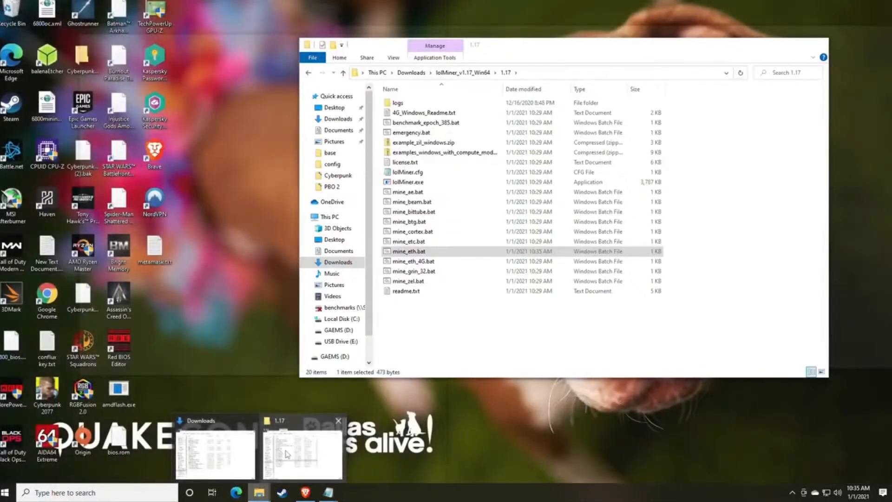
click(302, 453)
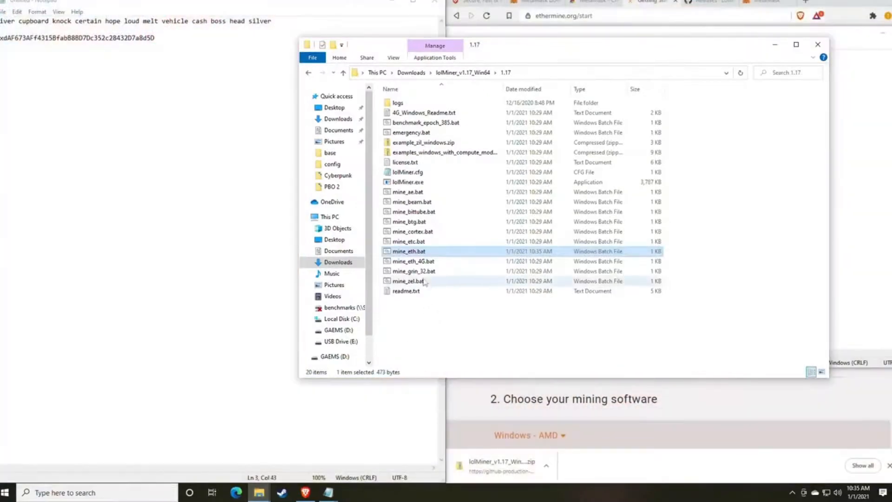
double_click(416, 253)
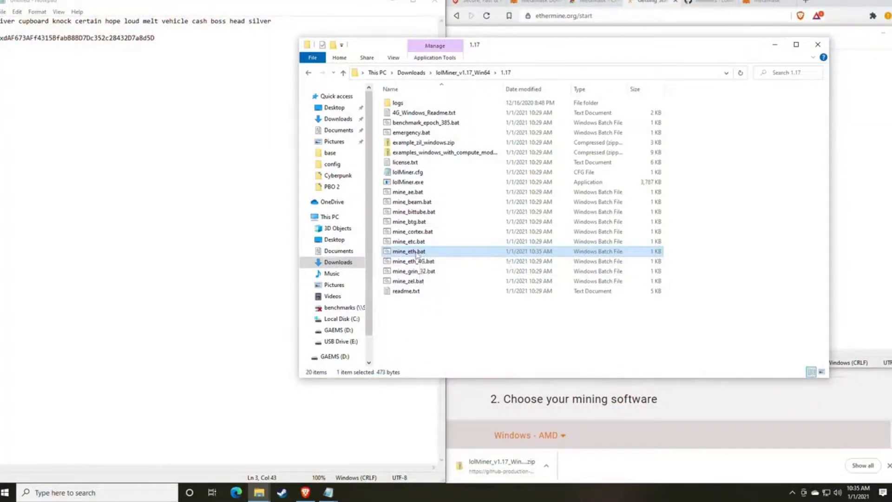
drag(319, 61, 446, 83)
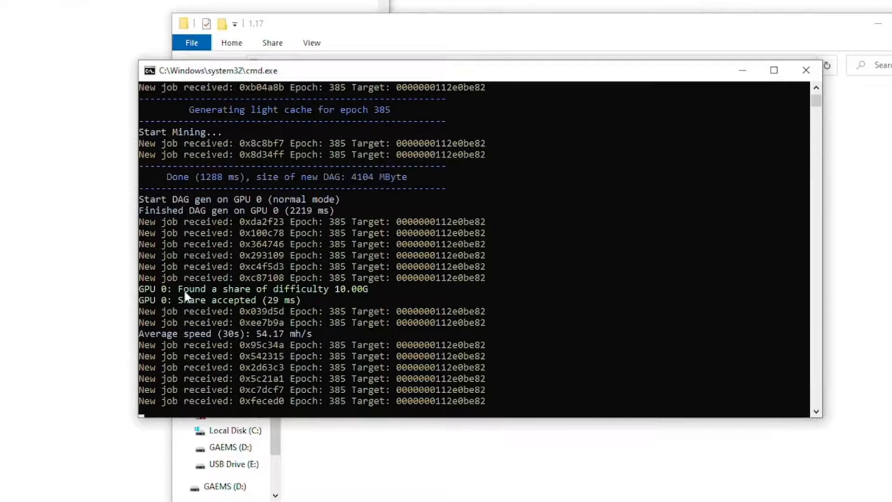
- Highlight the accepted share and average speeds in the console, 54.17 then 61.90 mh/s
drag(180, 289, 367, 290)
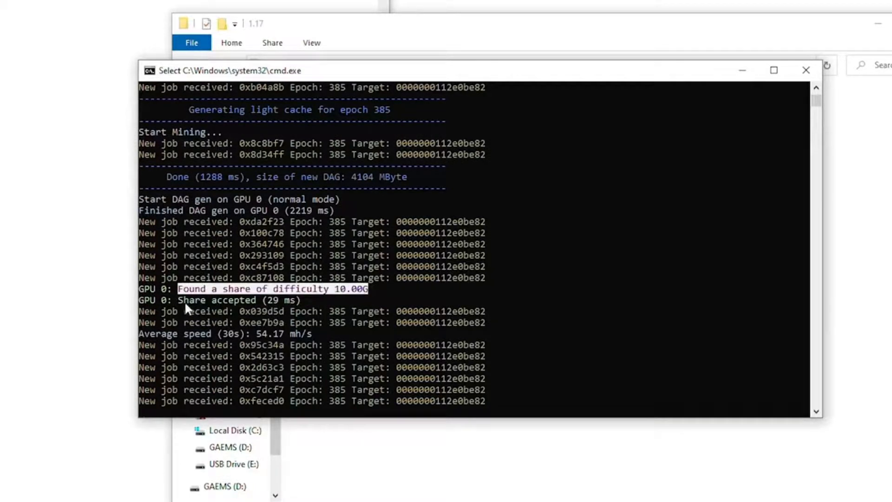
drag(182, 299, 254, 303)
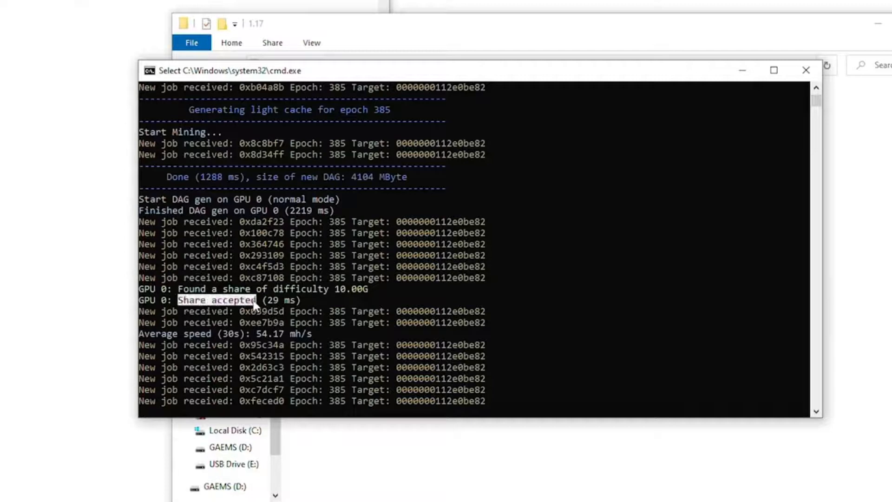
click(269, 301)
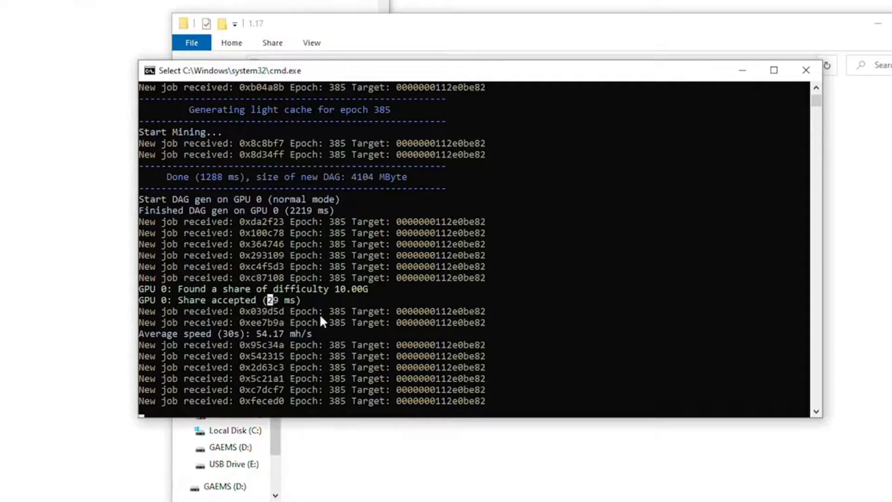
click(320, 289)
click(215, 333)
drag(258, 335, 280, 342)
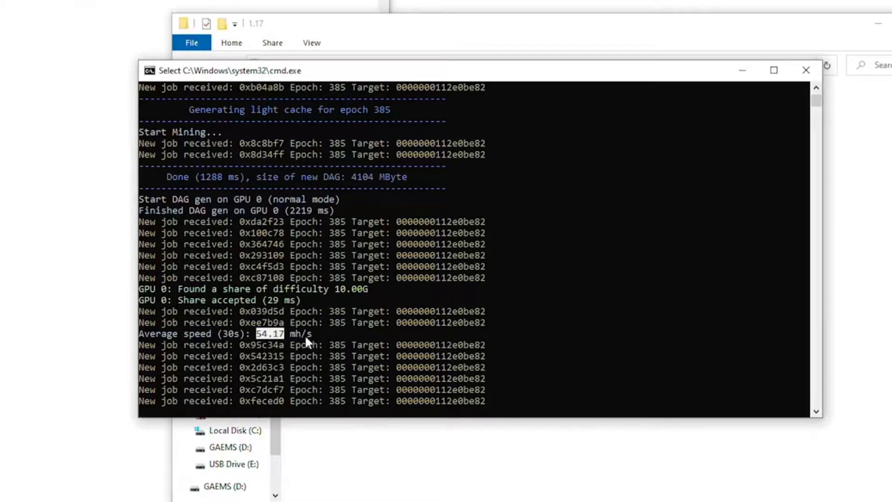
click(258, 335)
drag(258, 335, 280, 334)
right_click(280, 333)
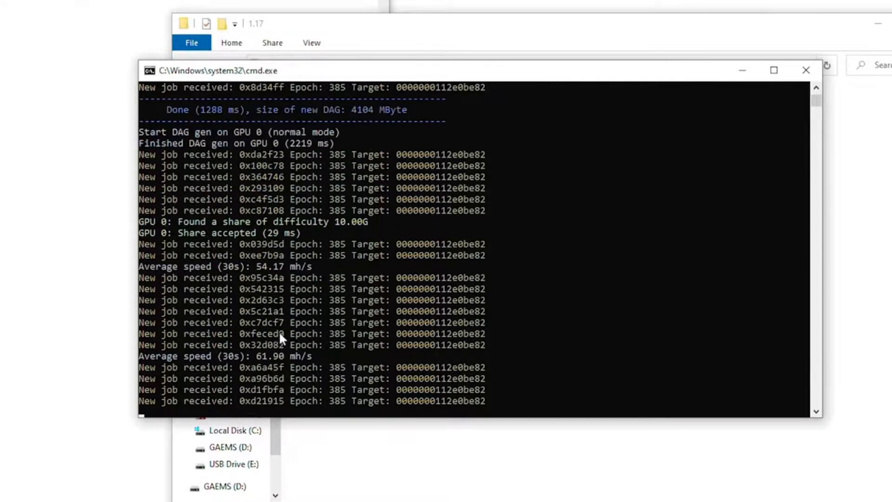
click(250, 367)
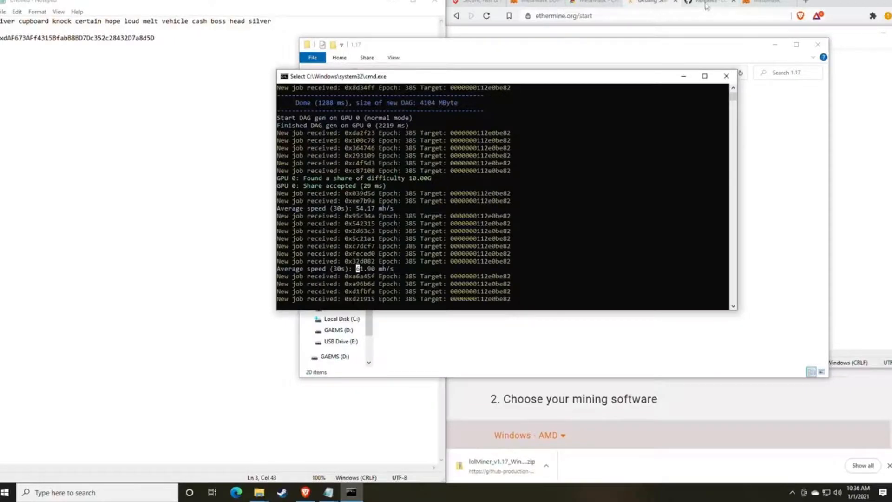
click(707, 3)
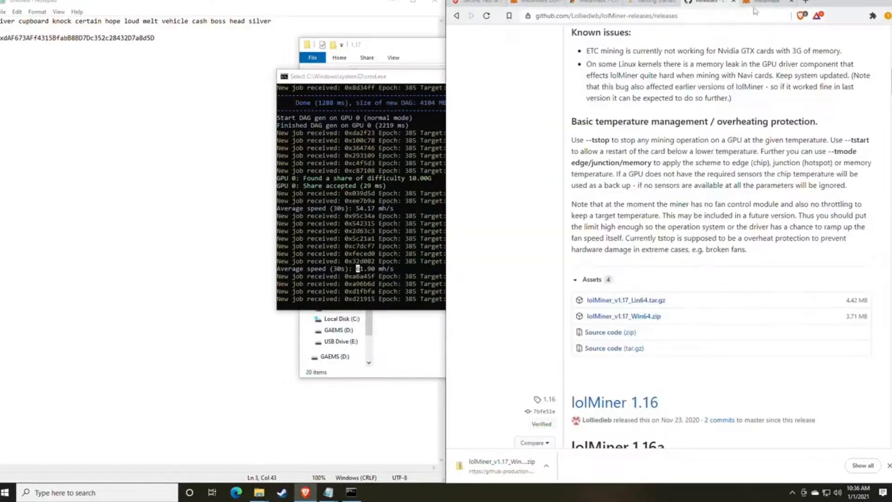
- Load whattomine.com in the browser tab
click(769, 2)
click(657, 18)
text(w)
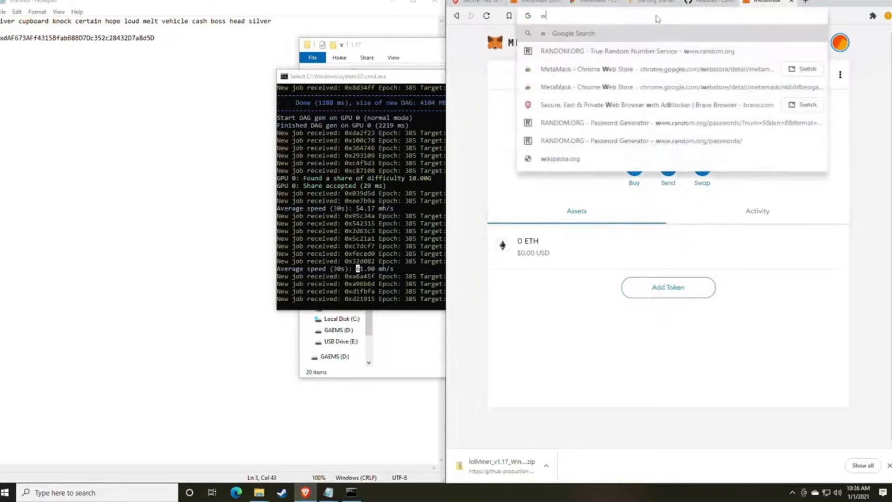
text(hatto)
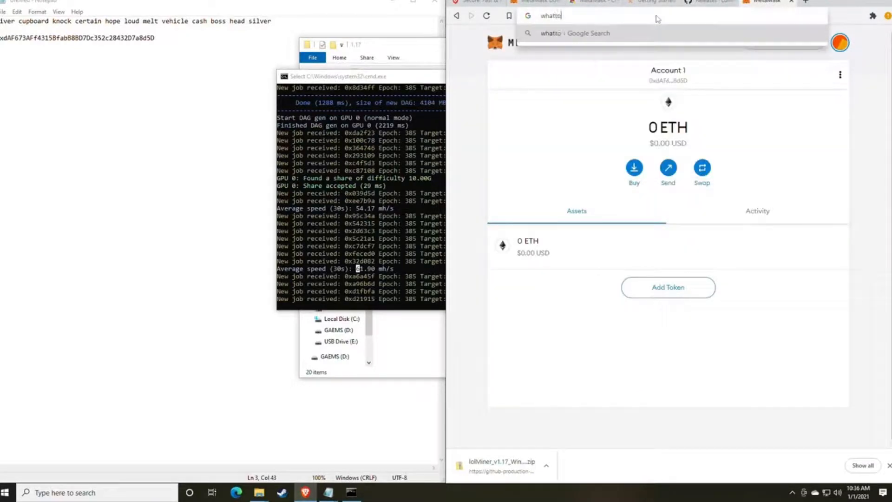
text(mine.com)
key(Return)
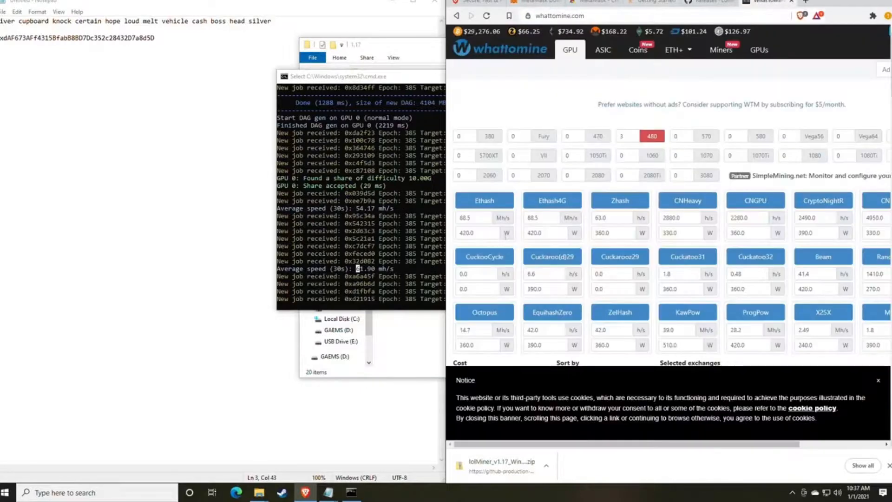
- Calculate Ethash profit at 61 Mh/s with no power value, finding Ethereum at $2.78/day
double_click(484, 219)
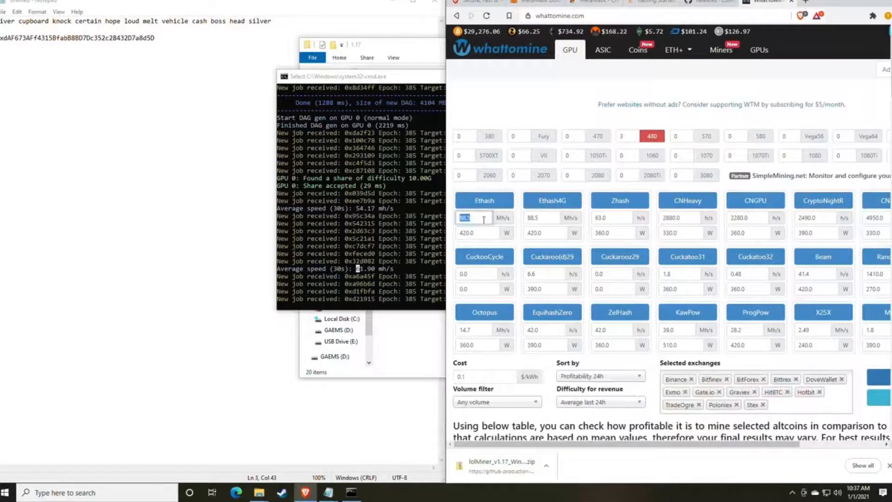
text(61)
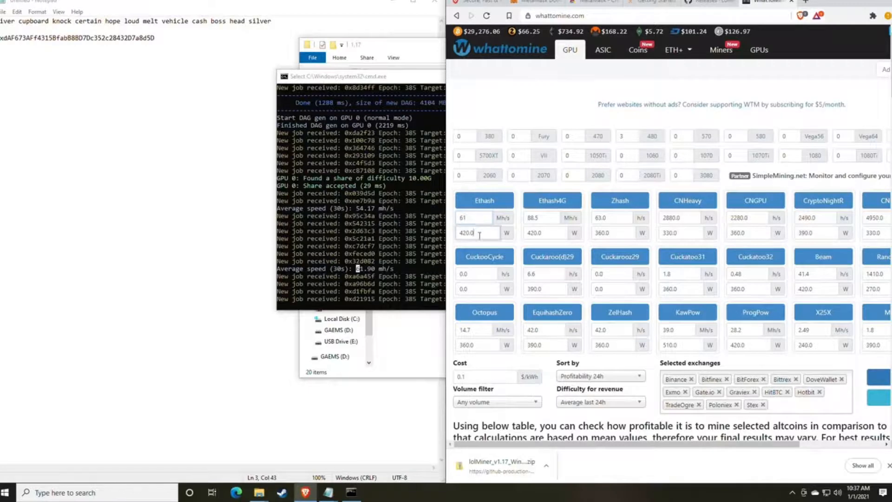
double_click(483, 234)
scroll(492, 236, down, 3)
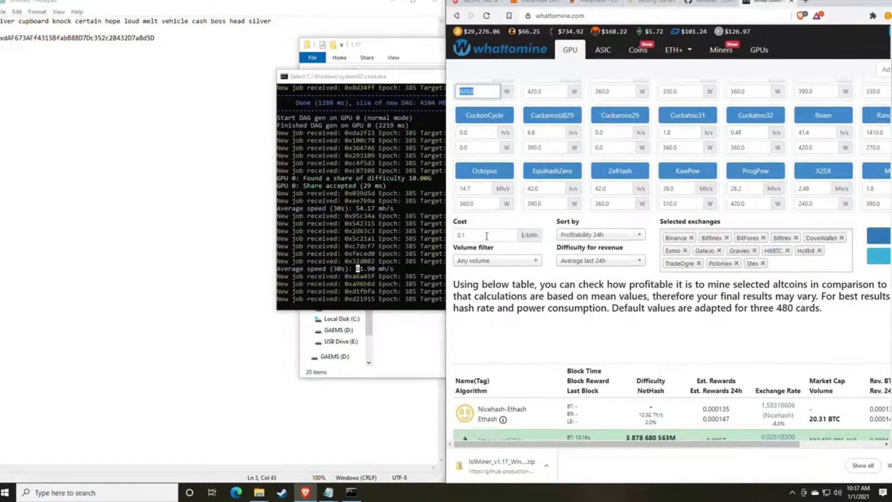
key(BackSpace)
scroll(620, 248, up, 1)
click(863, 2)
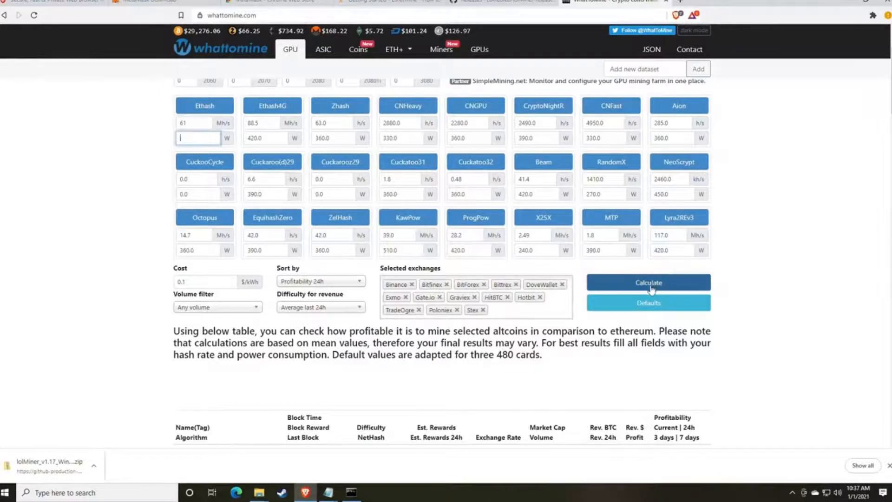
click(635, 286)
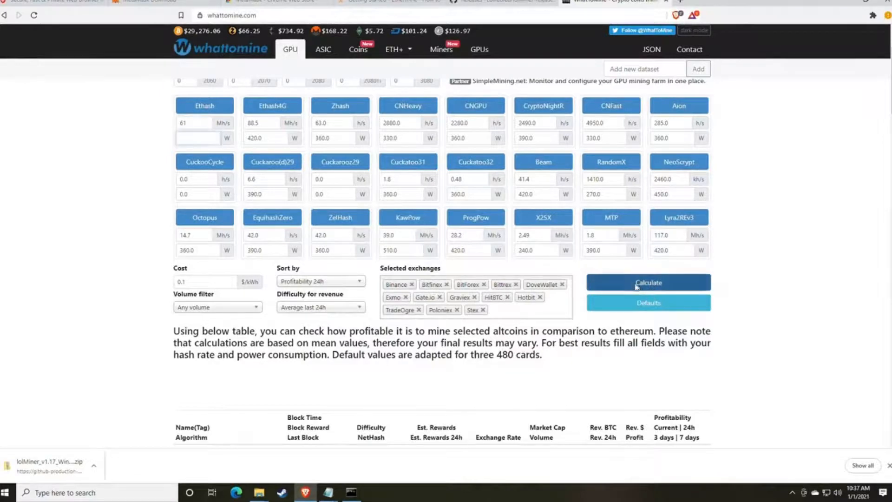
scroll(729, 278, down, 6)
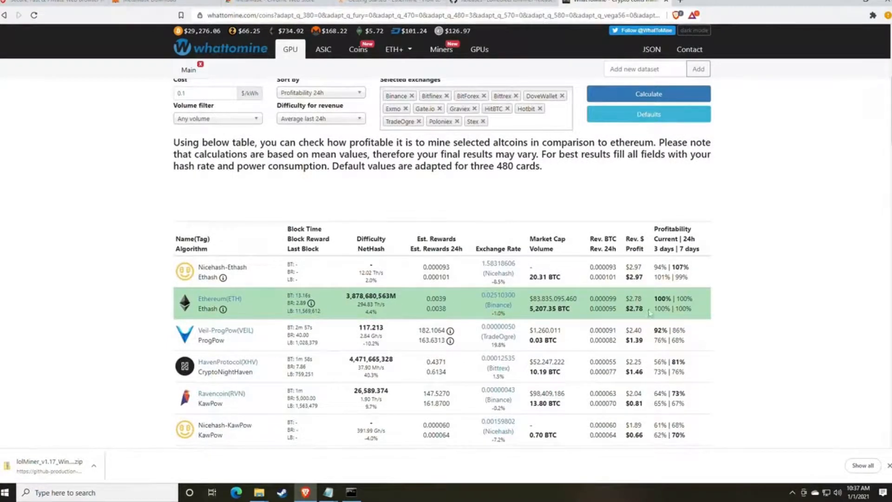
drag(644, 310, 631, 308)
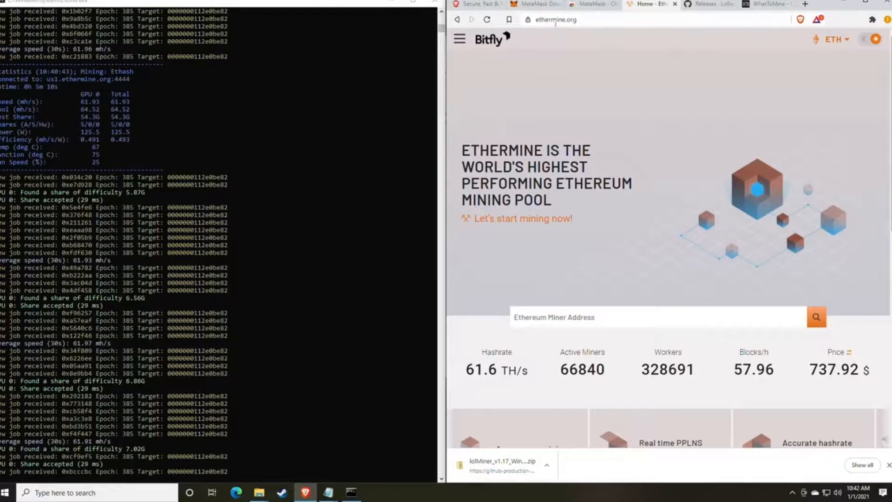
- Show Ethermine's homepage and scroll down to the Ethereum Miner Address search box
click(460, 39)
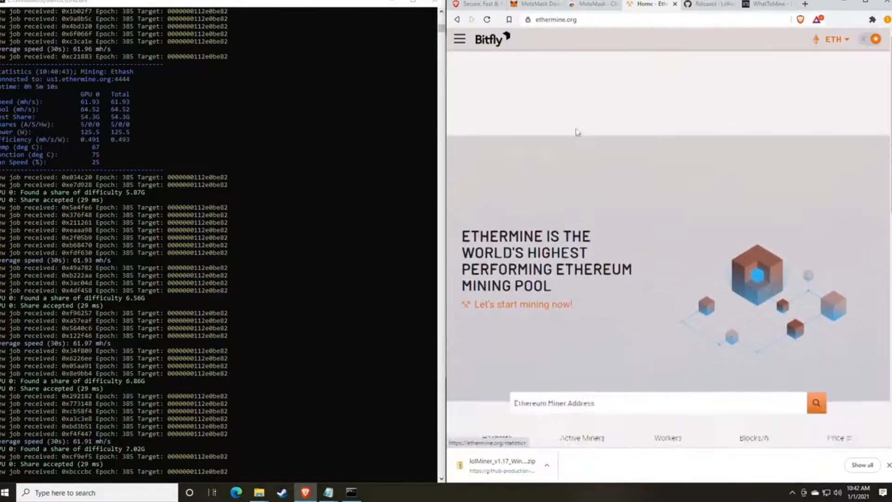
scroll(576, 132, down, 3)
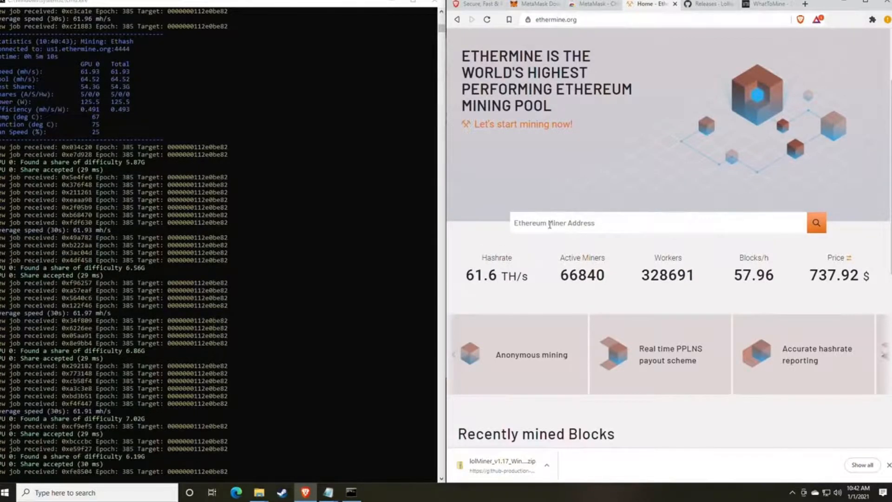
- Copy the wallet address from mine_eth.bat in Notepad
mouse_move(327, 496)
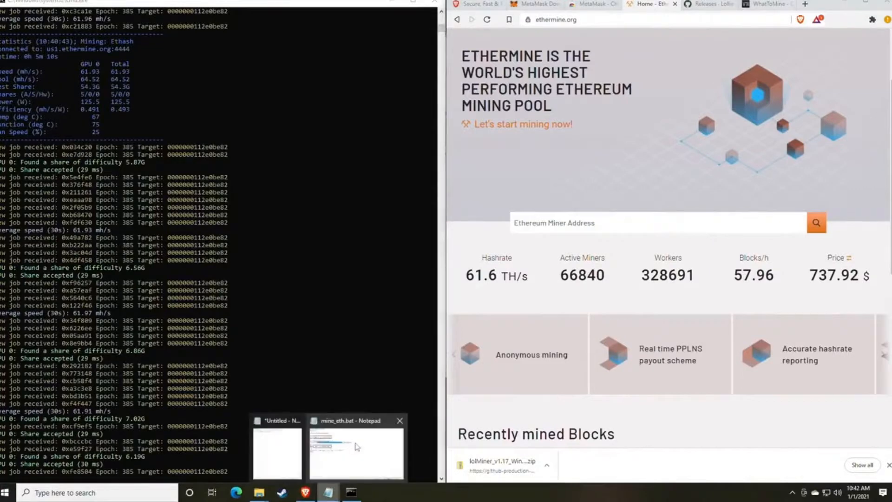
click(369, 448)
right_click(428, 133)
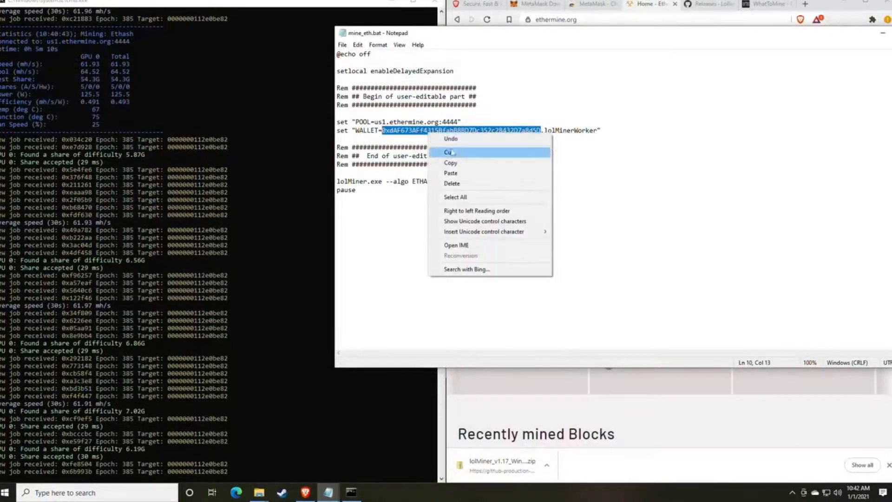
click(458, 166)
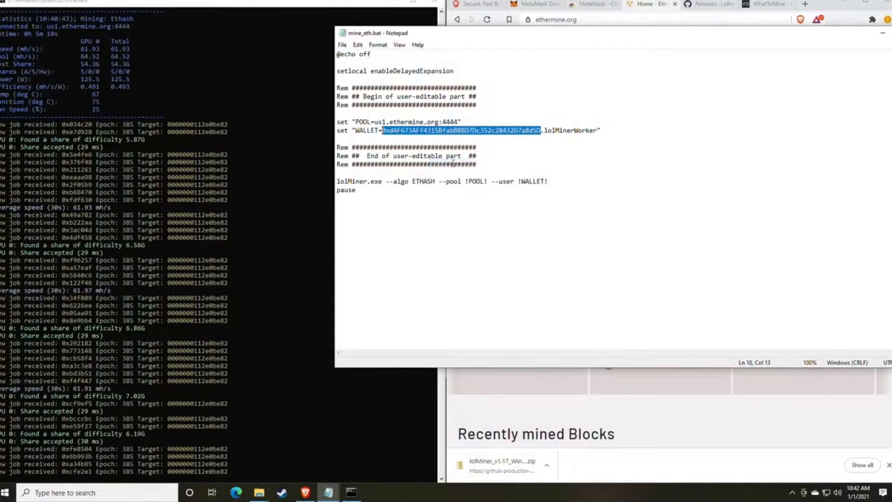
- Paste the wallet address into Ethermine's miner address search and open its dashboard
drag(593, 36, 420, 103)
click(653, 57)
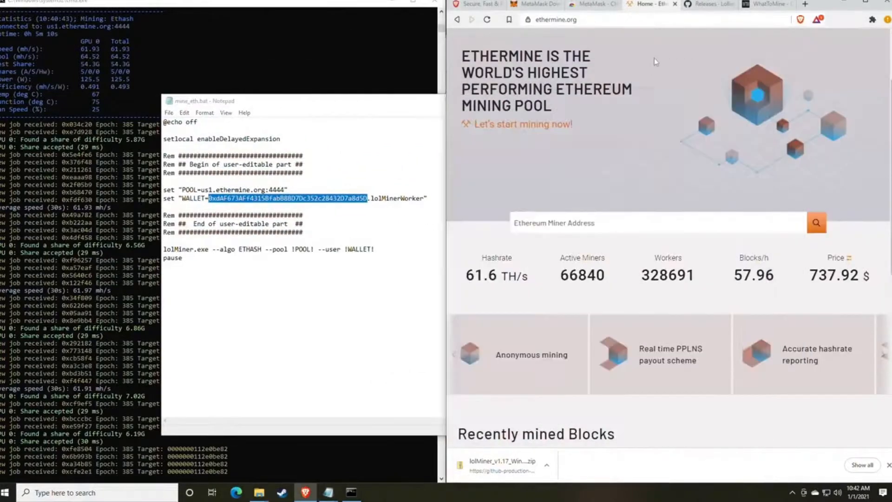
click(589, 224)
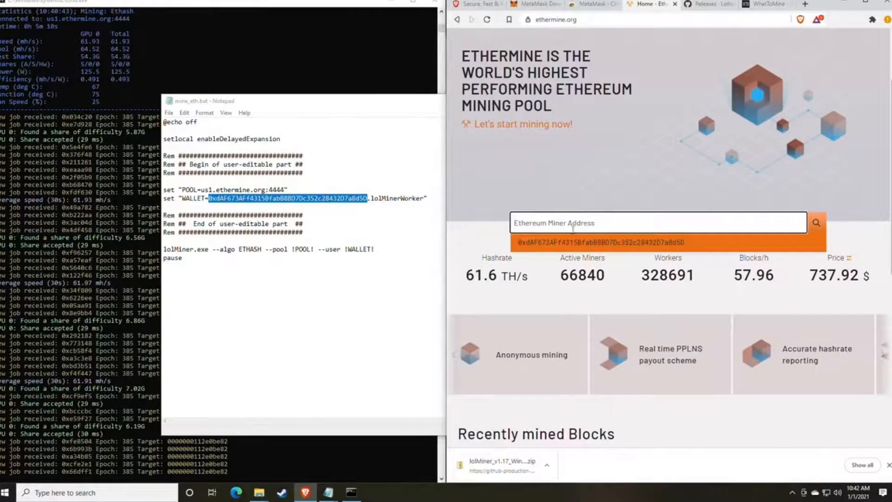
right_click(571, 227)
click(594, 296)
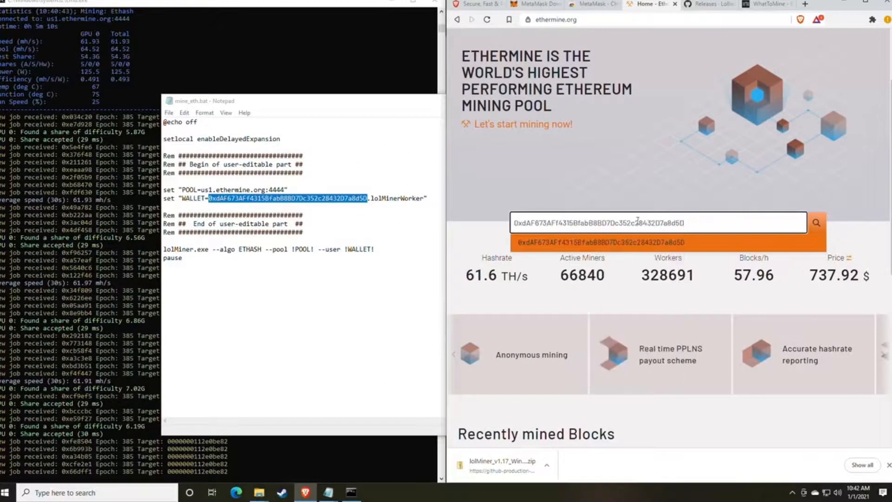
click(816, 226)
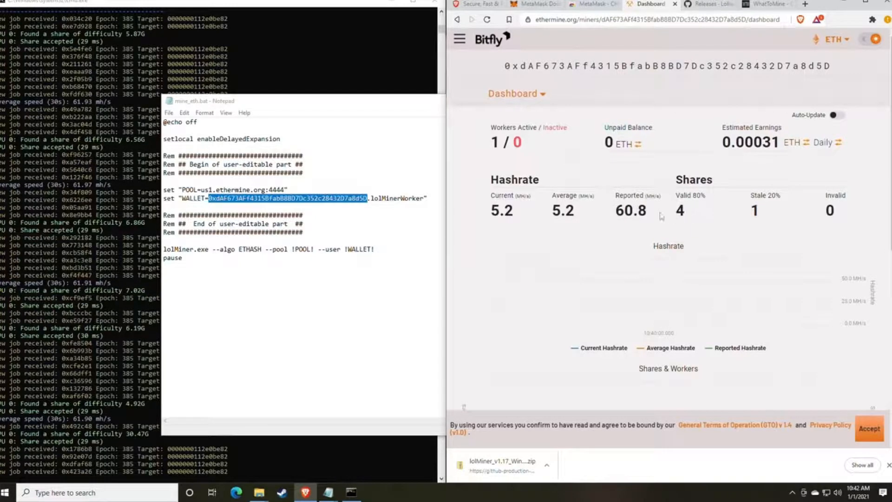
- Check the 60.8 MH/s reported hashrate and the active and inactive worker counts
drag(659, 214, 614, 212)
click(642, 213)
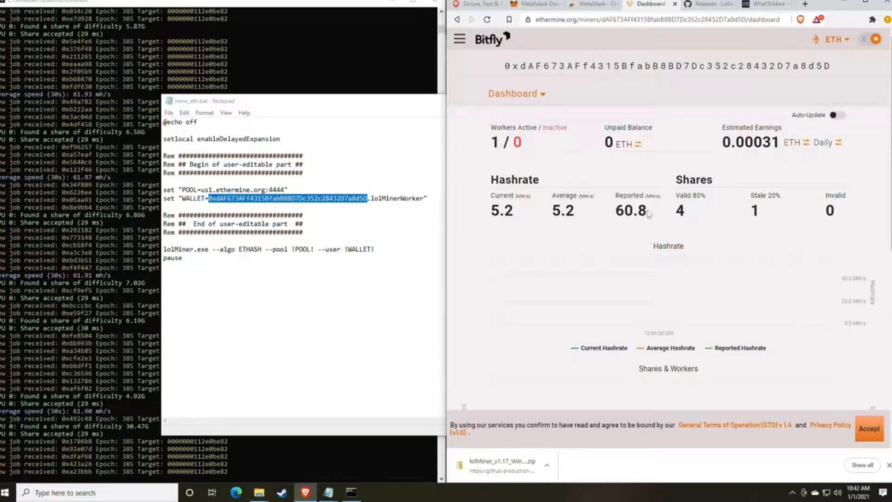
scroll(645, 190, down, 1)
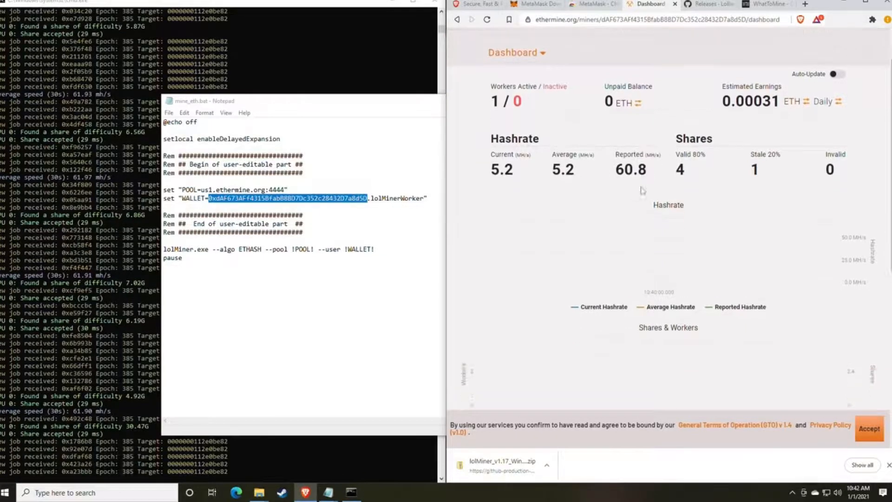
mouse_move(501, 164)
mouse_down()
mouse_move(759, 163)
mouse_move(512, 165)
mouse_up()
click(513, 165)
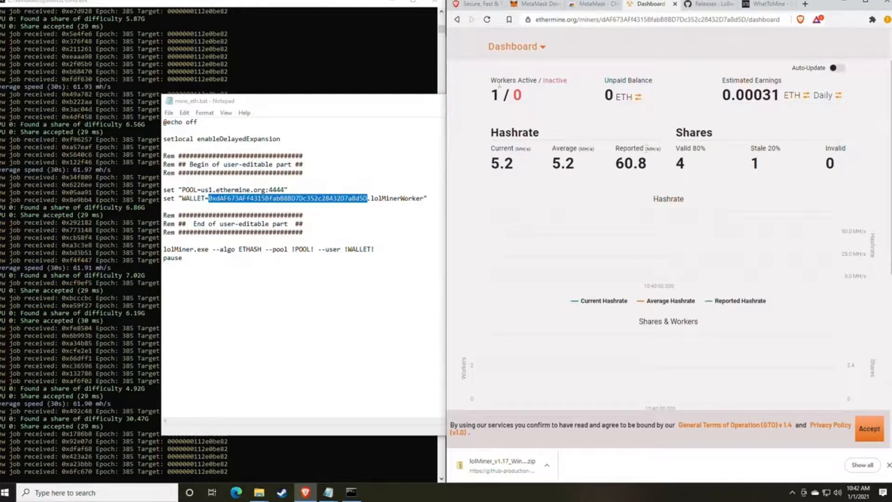
mouse_move(530, 84)
mouse_down()
mouse_move(614, 96)
mouse_move(532, 84)
mouse_up()
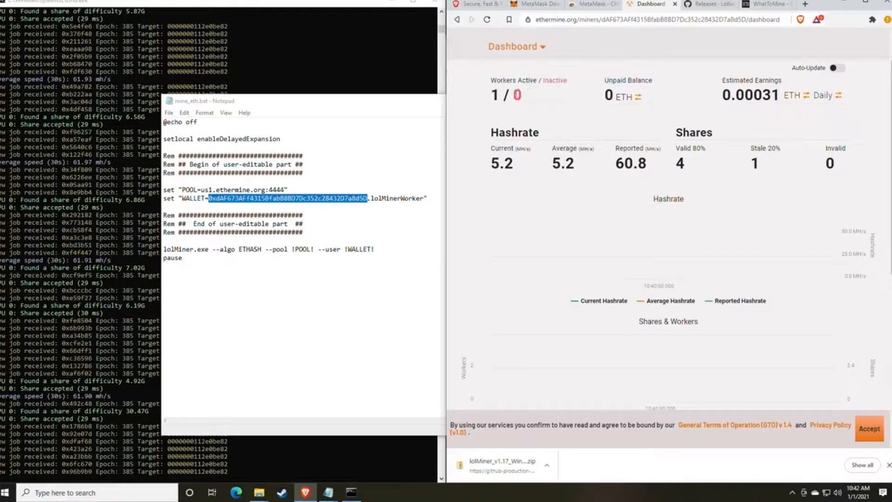
double_click(522, 96)
click(529, 98)
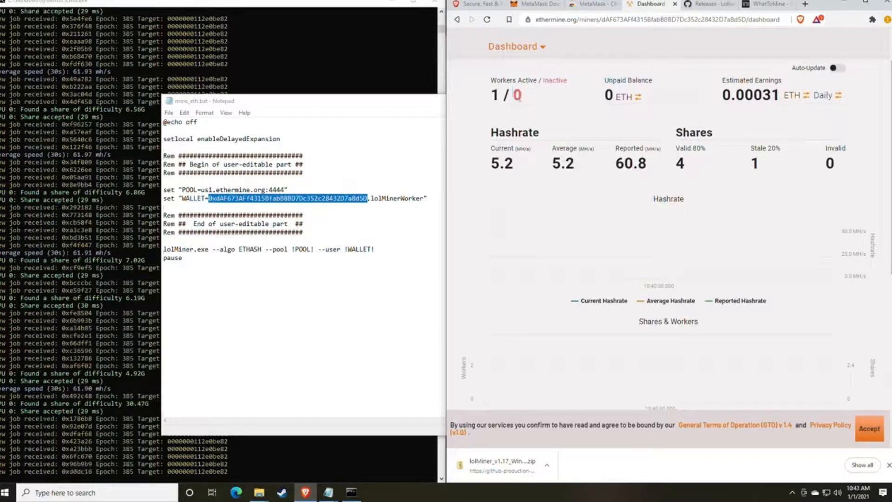
double_click(529, 99)
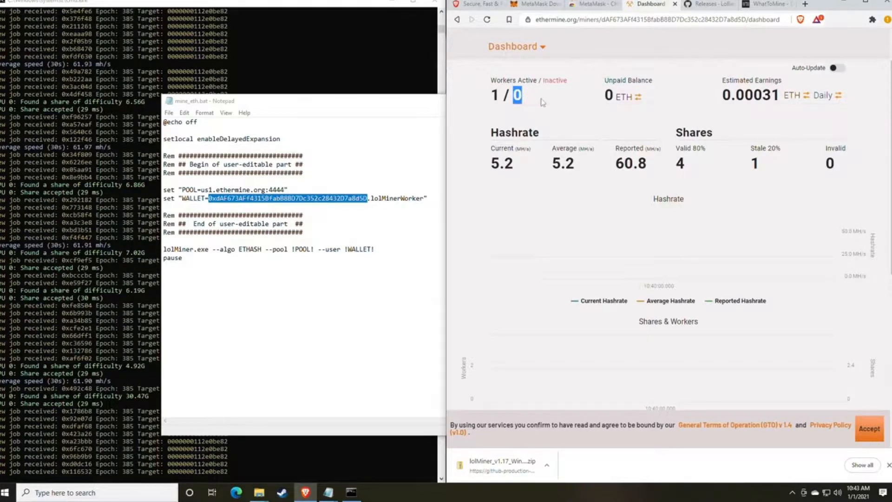
click(543, 101)
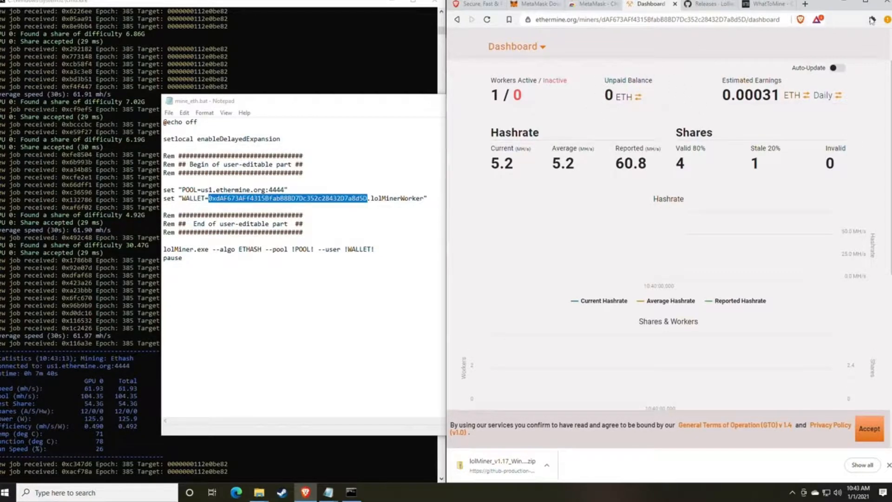
- Switch estimated earnings to a monthly period shown in USD, reaching 7.00 USD per month
scroll(715, 138, up, 1)
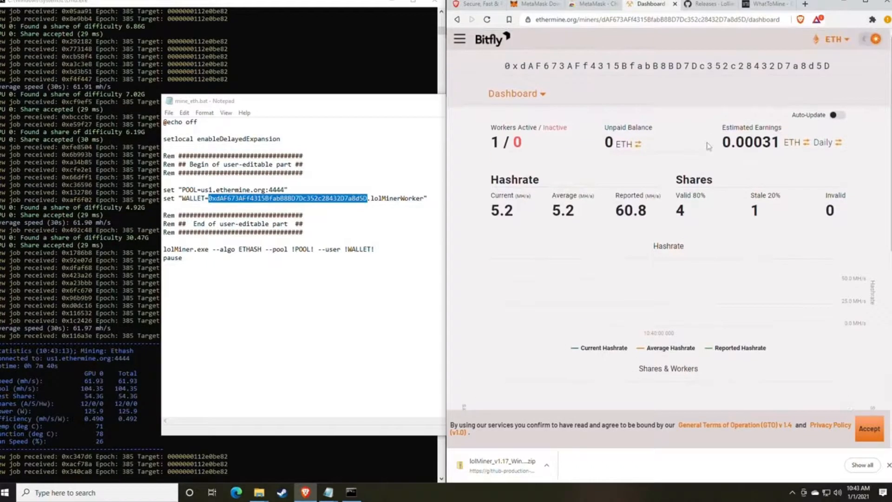
drag(721, 127, 781, 128)
click(762, 142)
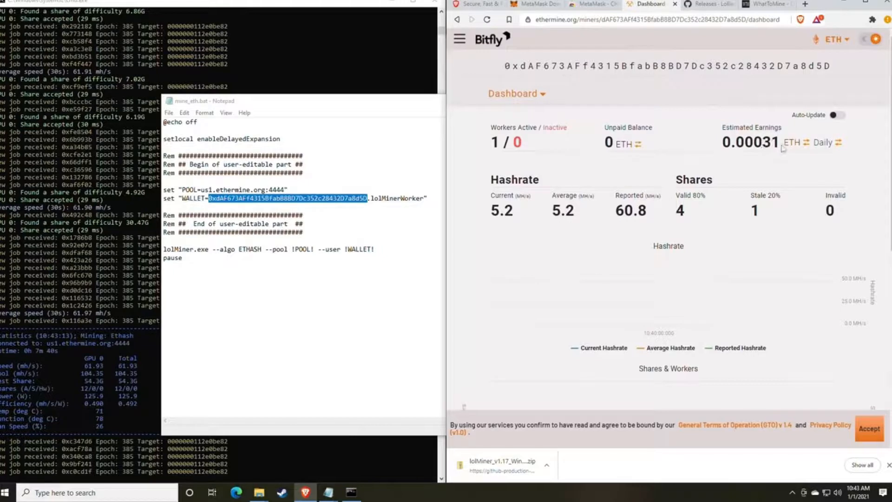
click(821, 148)
click(818, 151)
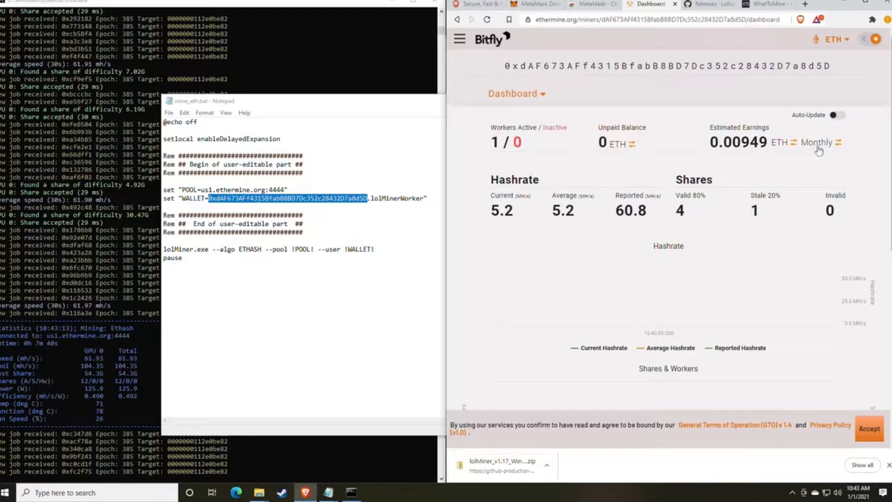
click(782, 146)
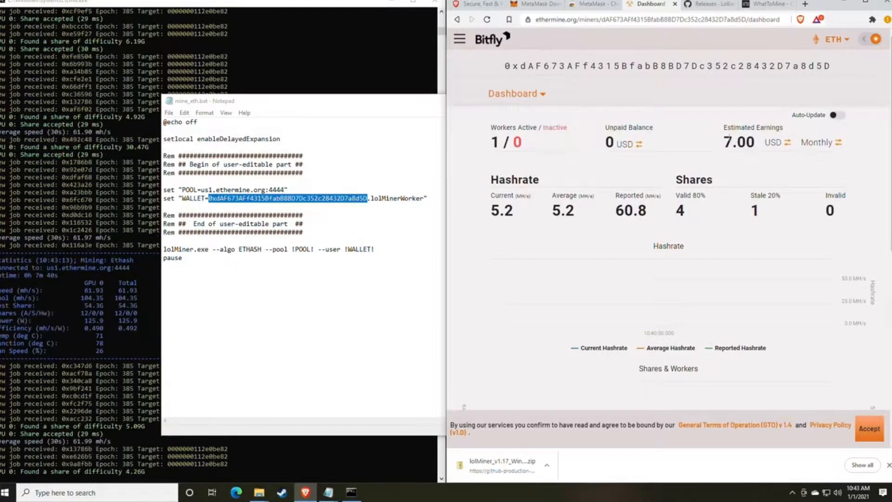
drag(723, 127, 778, 128)
click(778, 128)
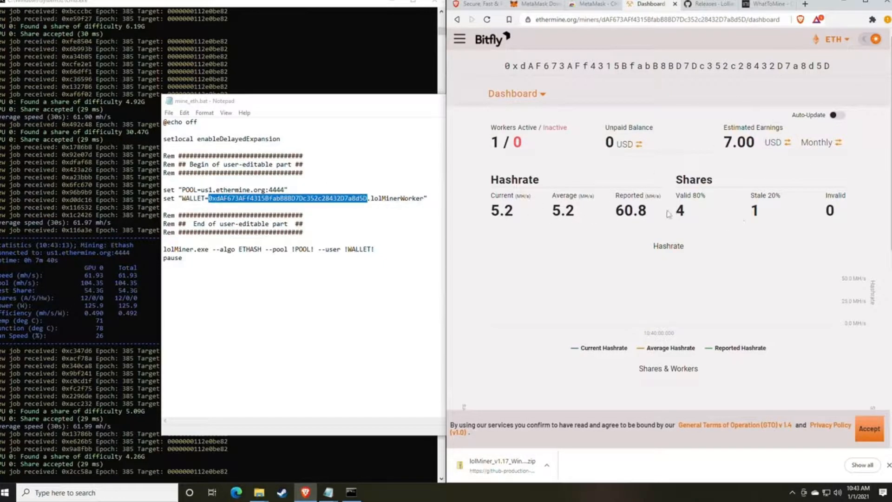
- Review the reported hashrate, shares, charts and Active Workers list
drag(733, 216, 614, 206)
click(613, 205)
scroll(611, 188, down, 2)
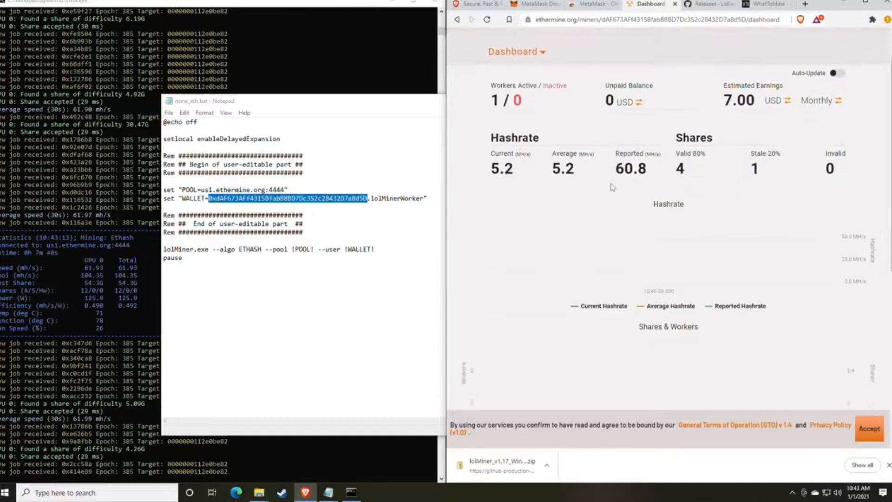
scroll(612, 186, up, 2)
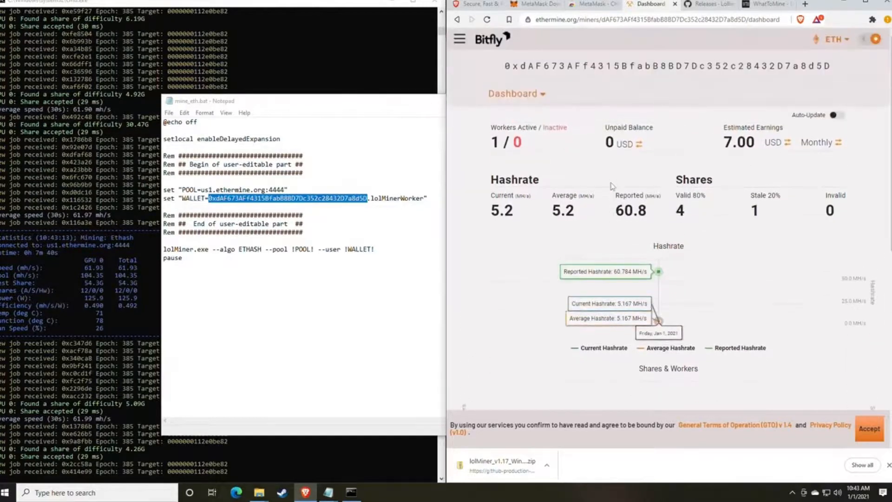
scroll(612, 185, down, 2)
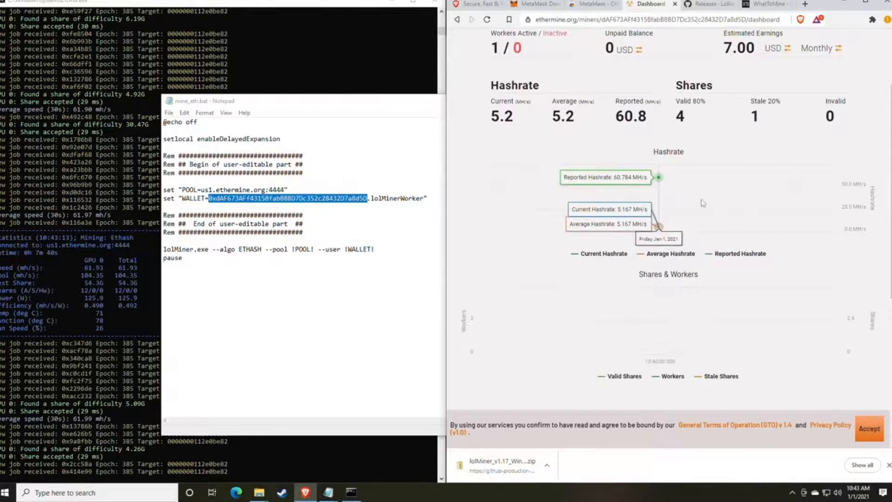
scroll(702, 205, down, 1)
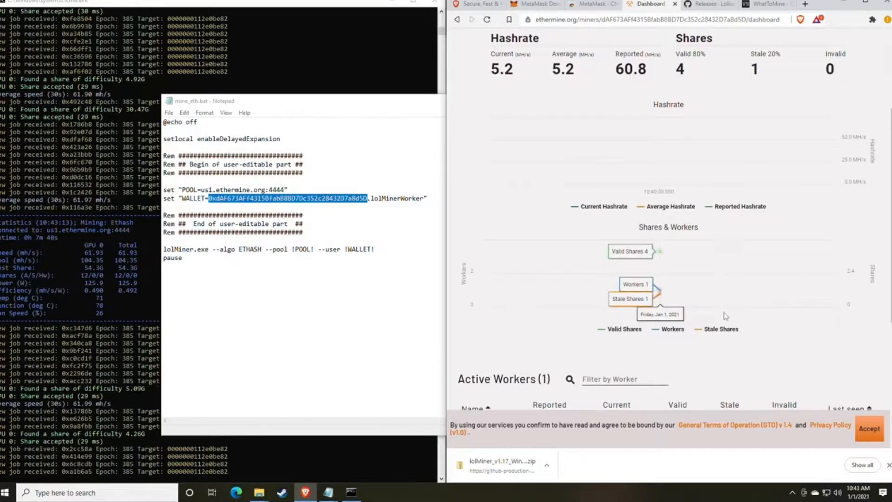
scroll(694, 293, down, 1)
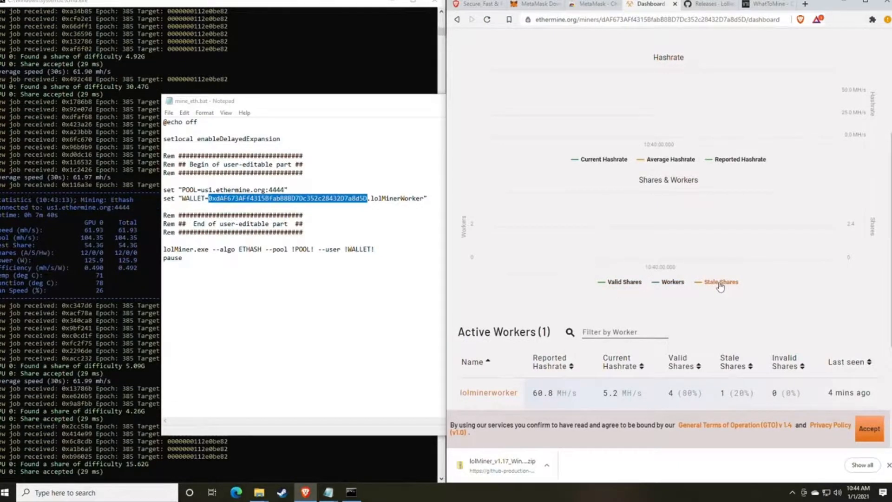
scroll(720, 287, up, 1)
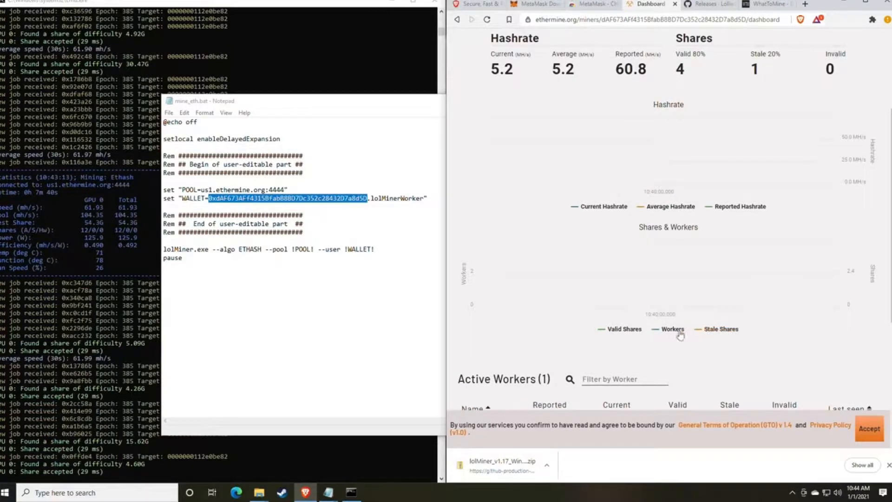
scroll(724, 299, up, 1)
scroll(724, 299, down, 3)
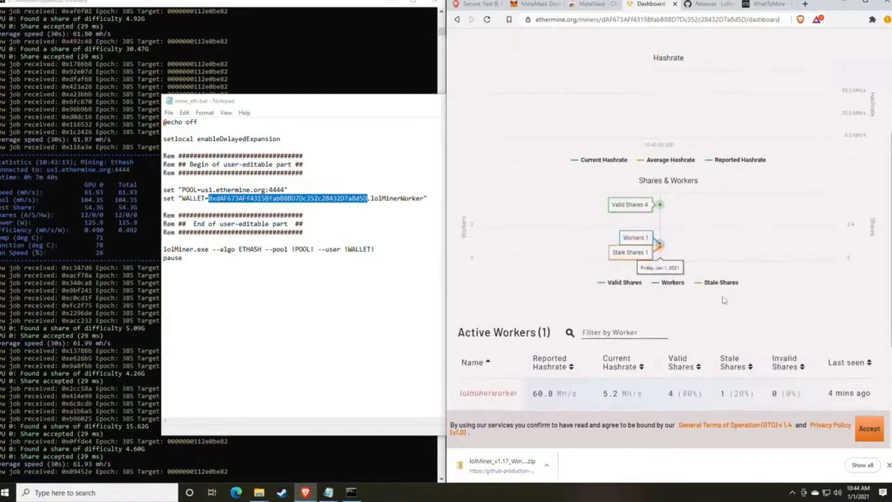
scroll(645, 195, up, 5)
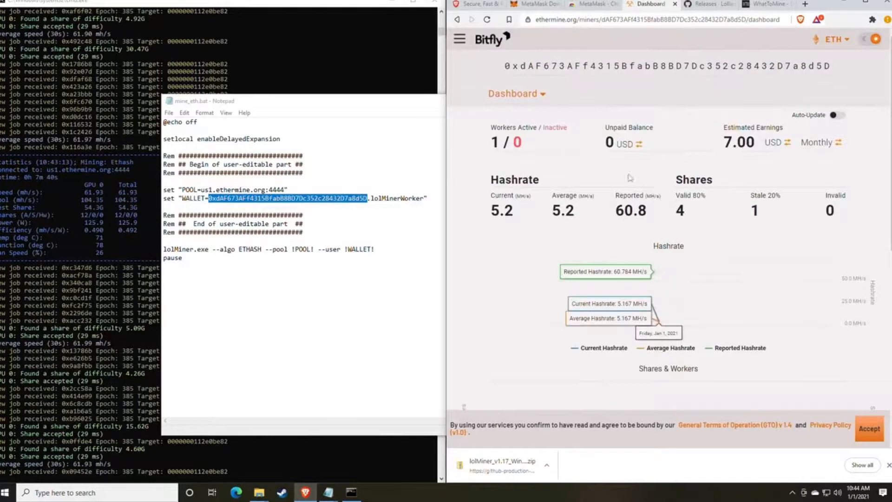
click(541, 95)
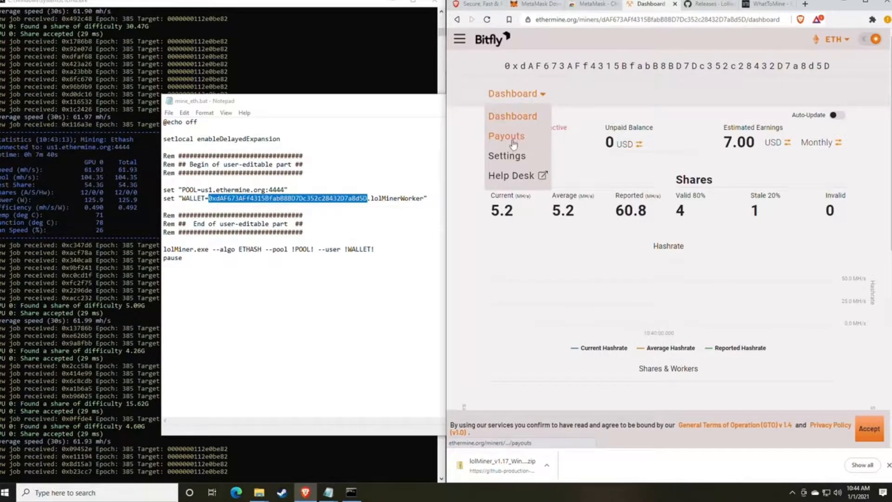
- Change the payment threshold from 1 to 0.05 in account settings, then return to the dashboard
click(515, 156)
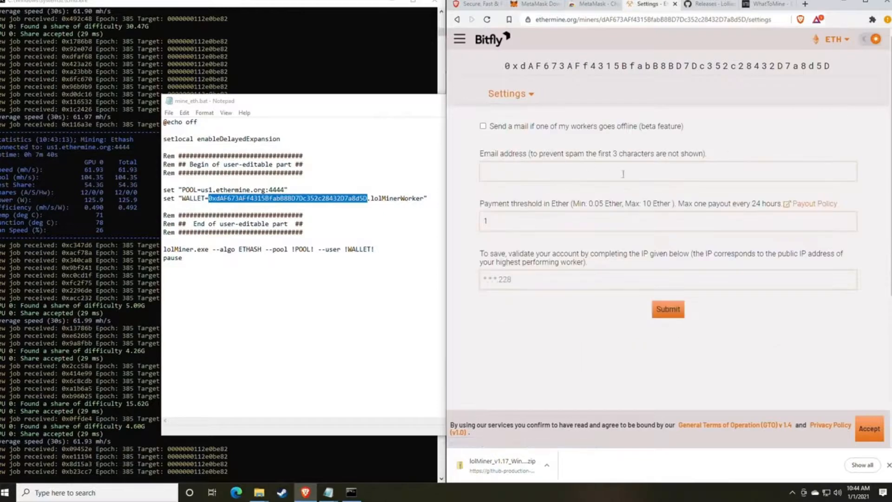
click(516, 171)
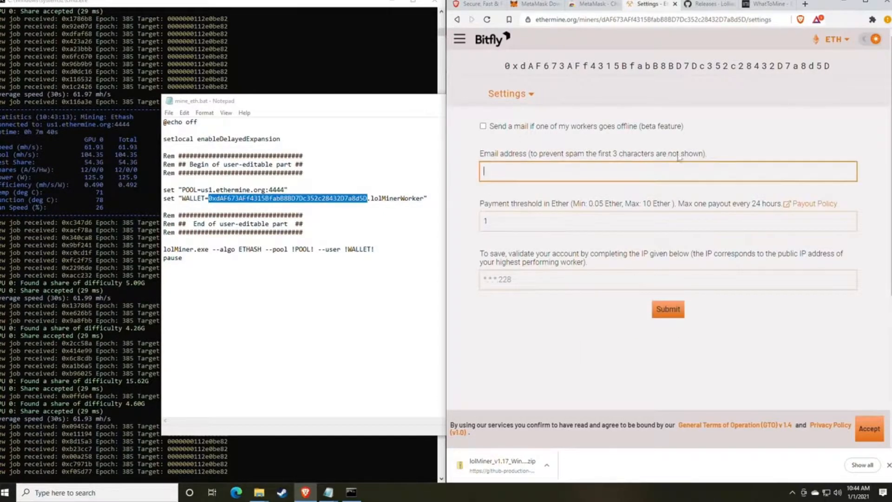
click(542, 205)
drag(484, 206, 560, 208)
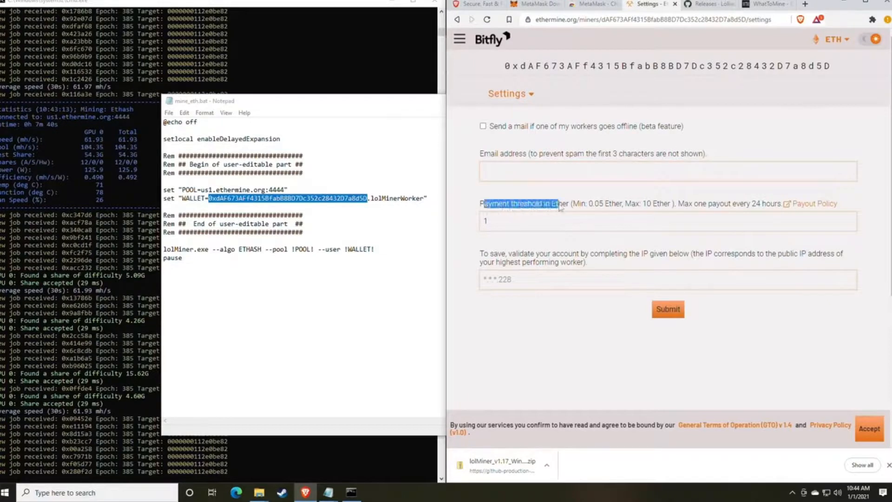
click(550, 230)
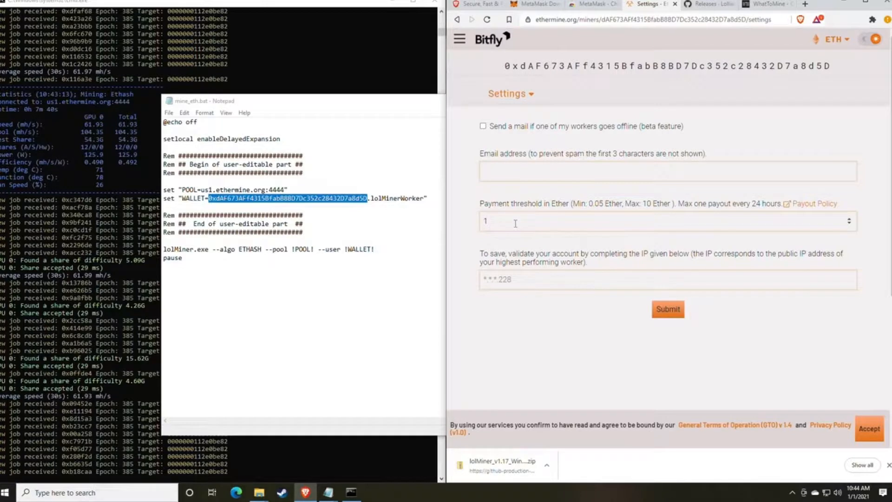
drag(515, 223, 470, 224)
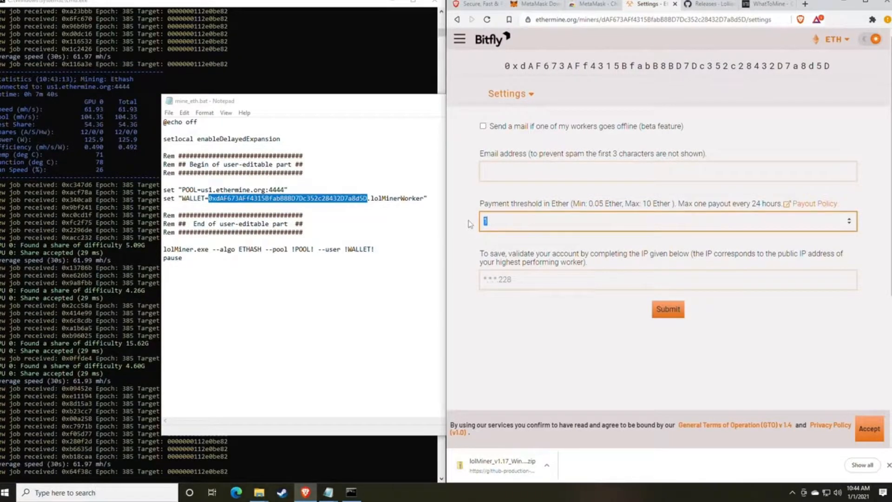
text(0.05)
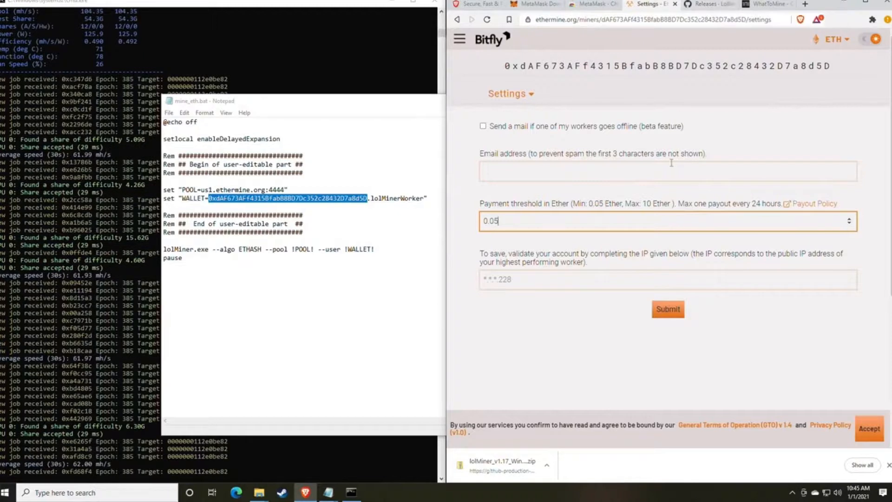
click(543, 283)
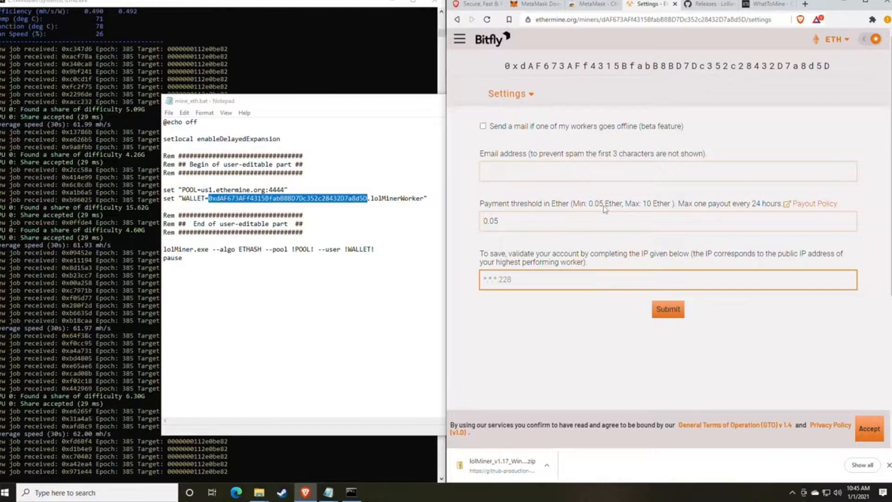
click(524, 95)
click(511, 117)
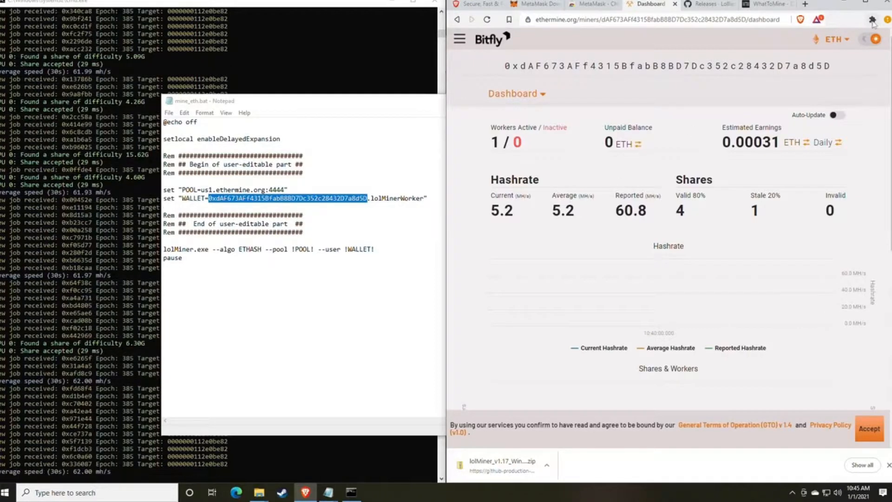
- Pin the MetaMask extension to the browser toolbar
click(872, 21)
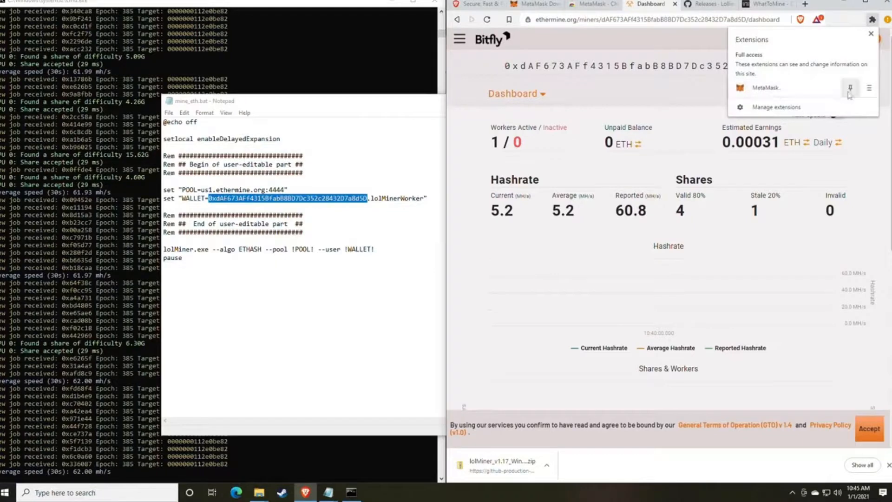
click(850, 88)
click(872, 21)
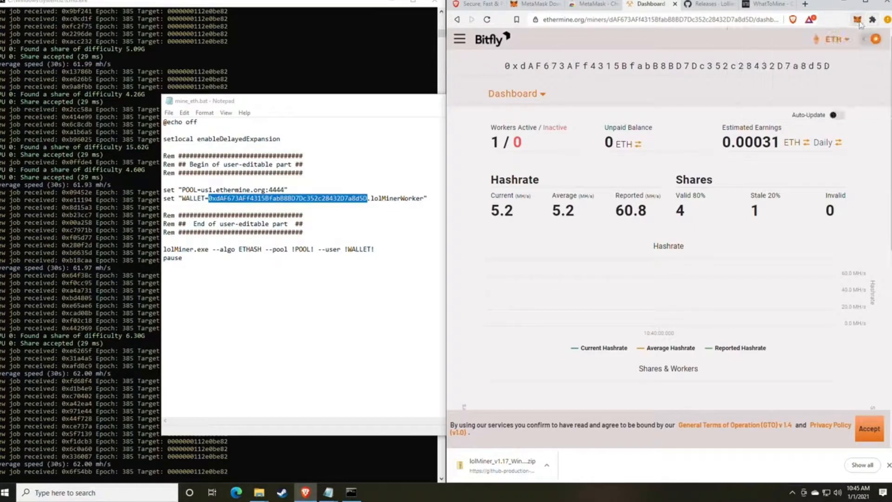
- View MetaMask's Swap screen with ETH as the source token, then close the wallet popup
click(857, 21)
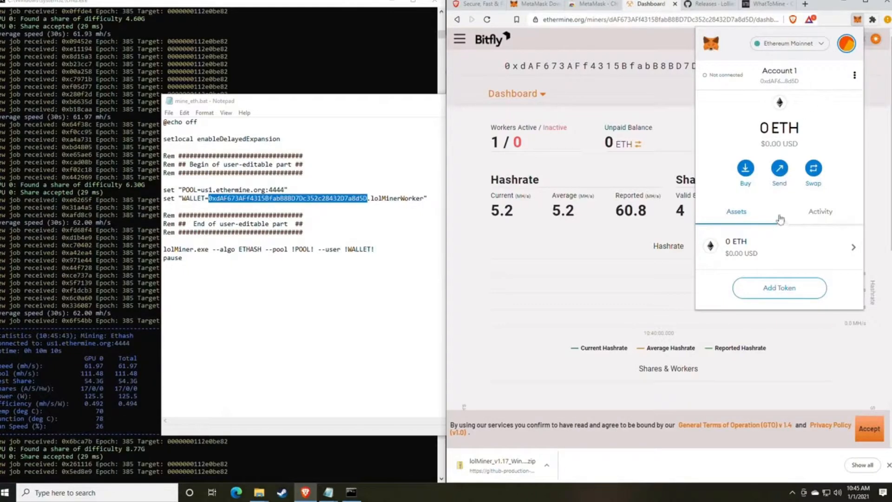
click(812, 170)
click(758, 129)
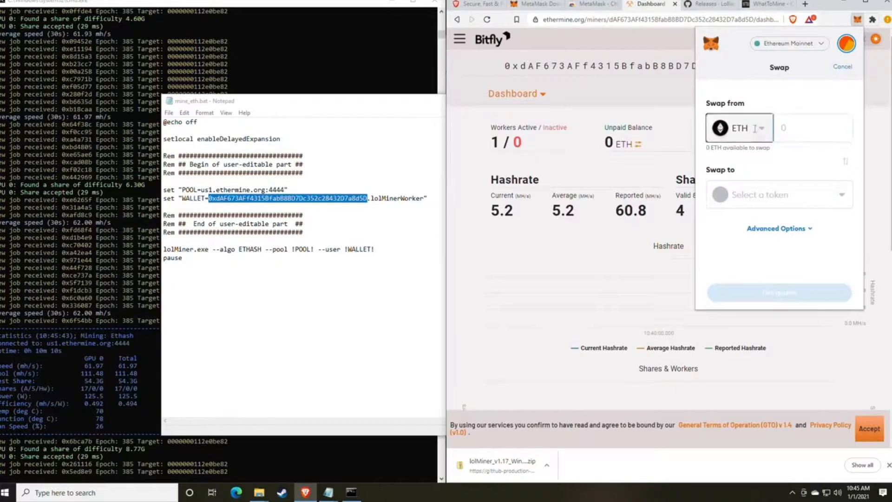
click(780, 145)
click(773, 194)
click(766, 87)
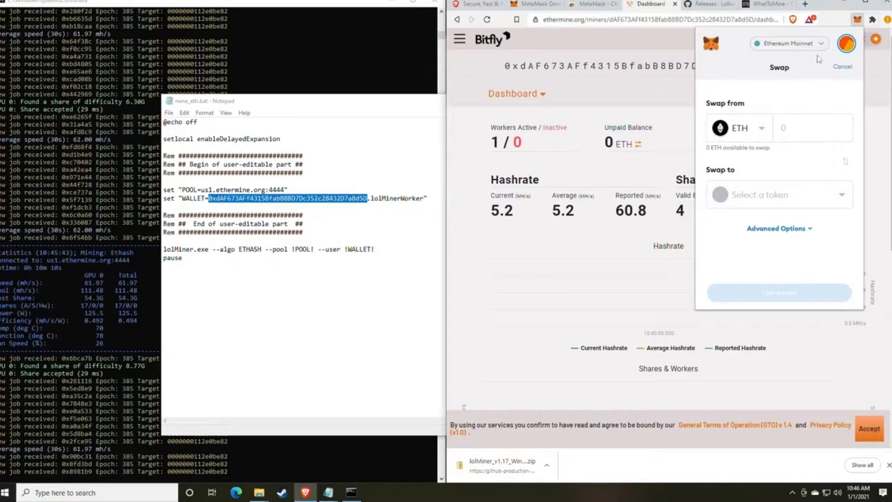
click(857, 19)
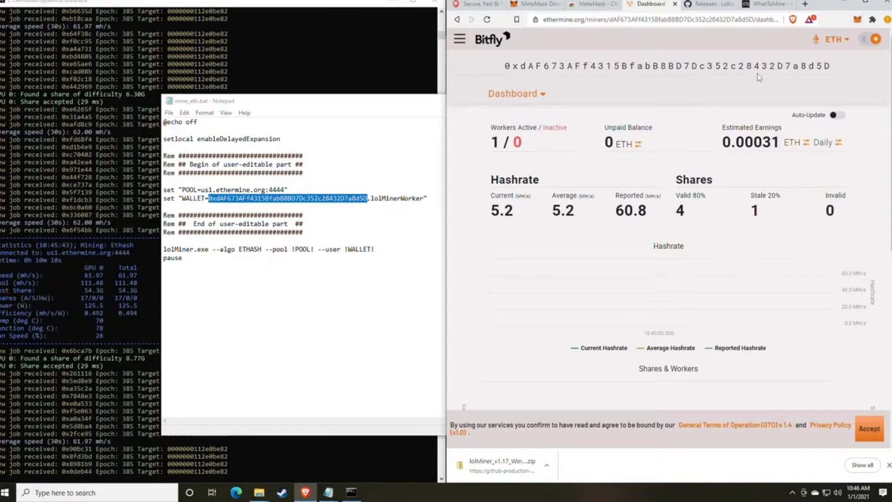